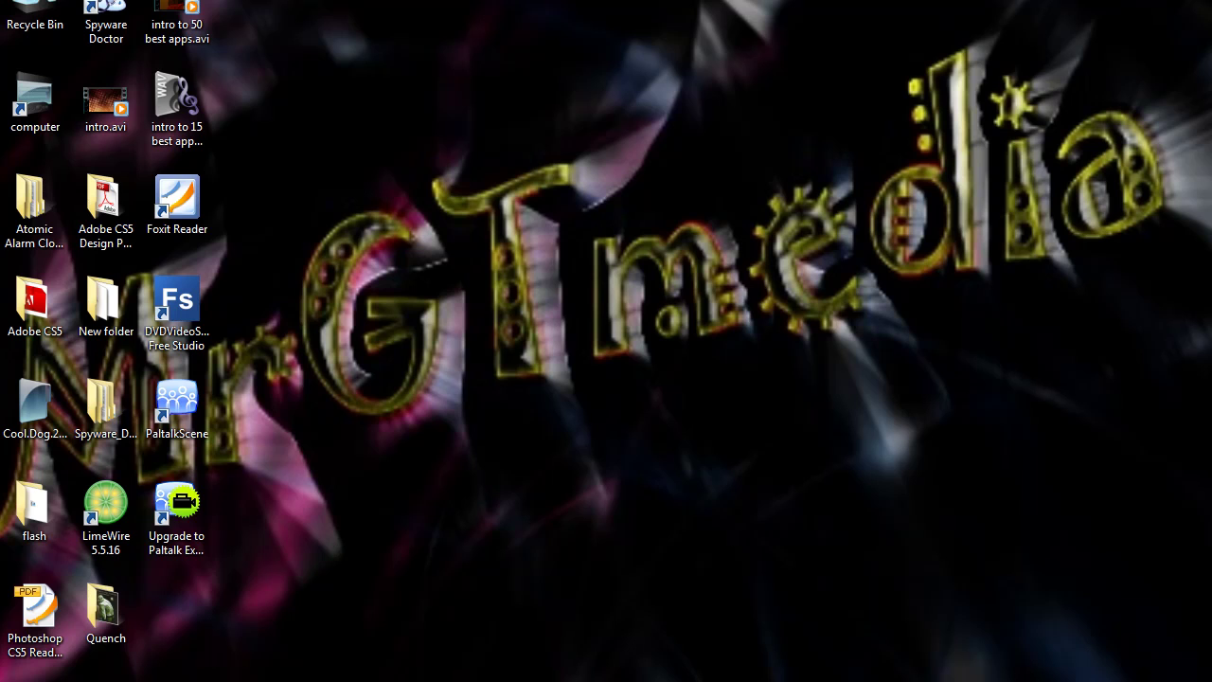
Open google.co.uk in a new Chrome tab and search for 'ccleaner'.
click(436, 587)
key(ctrl+t)
text(greenpoison.org)
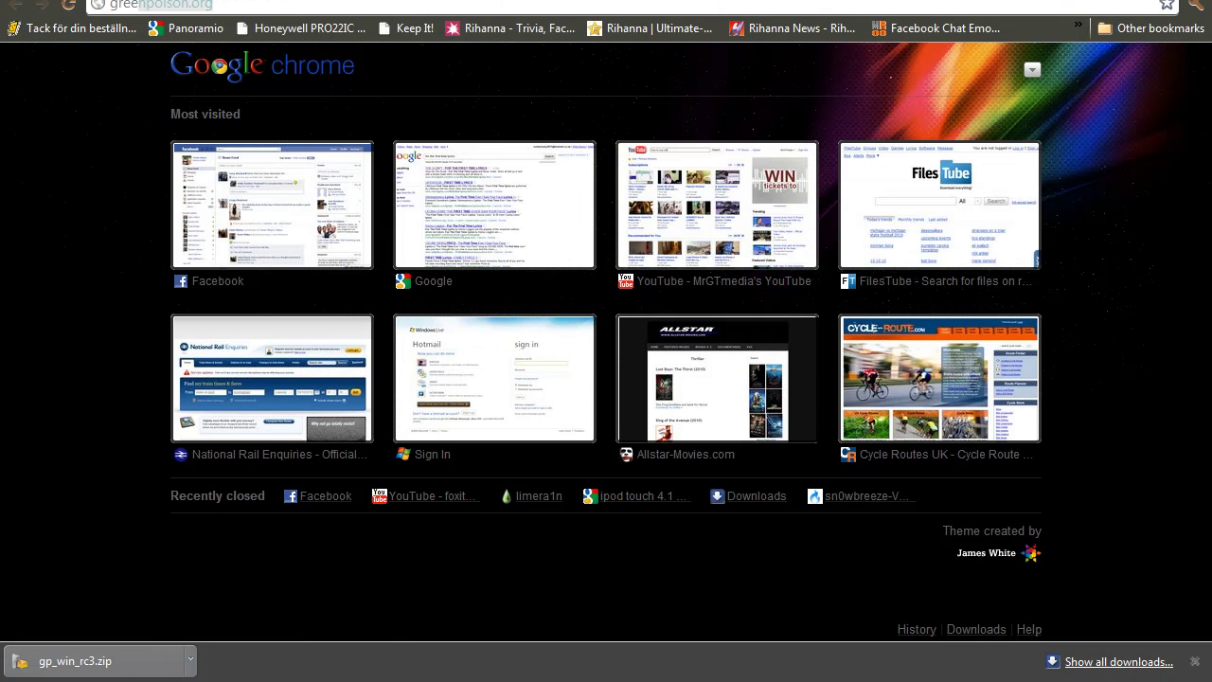
key(ctrl+a)
text(goo)
key(Return)
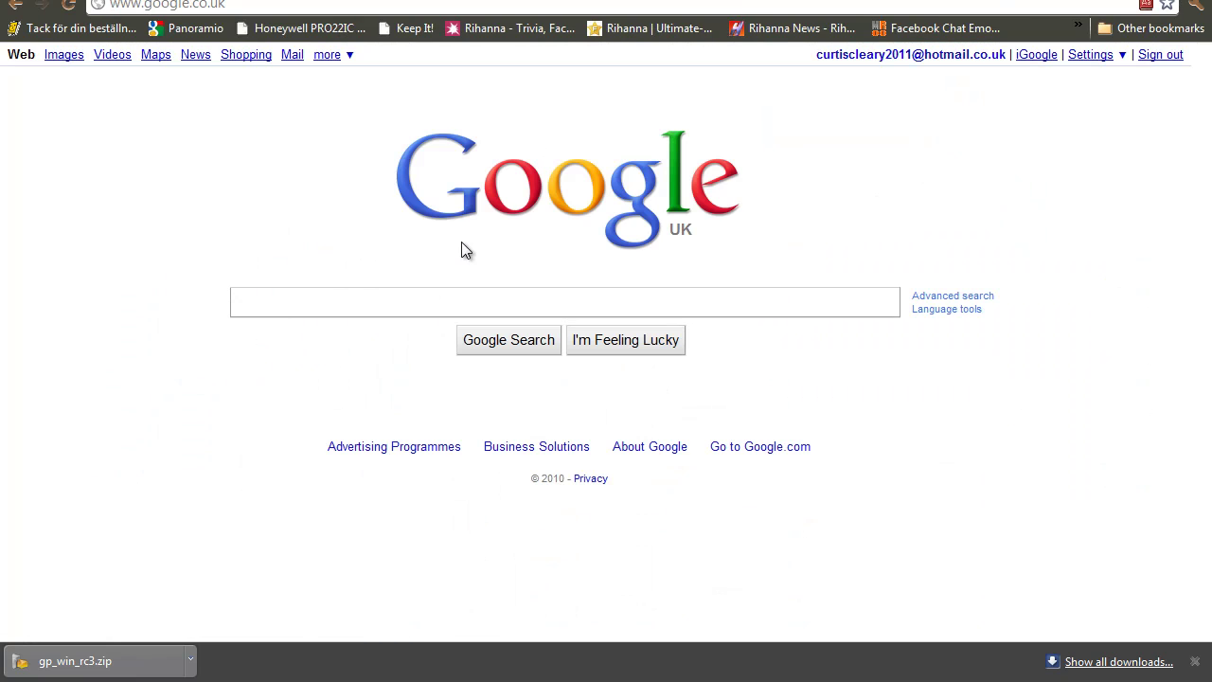
text(ccleaner)
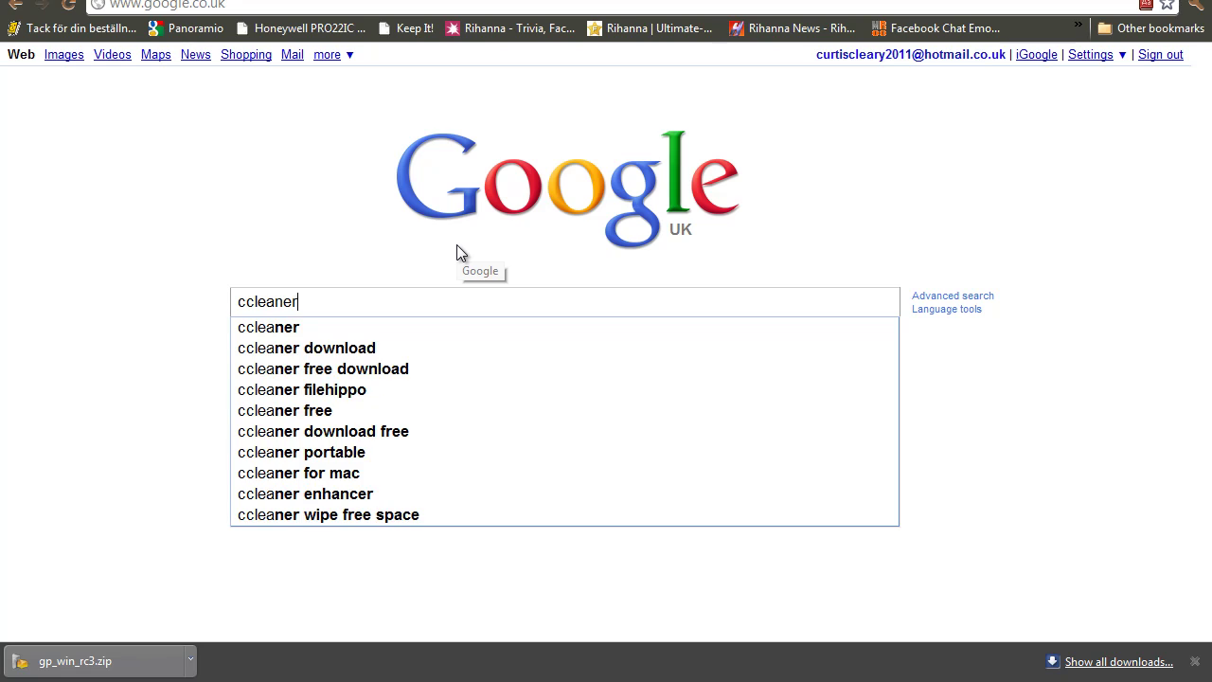
key(Return)
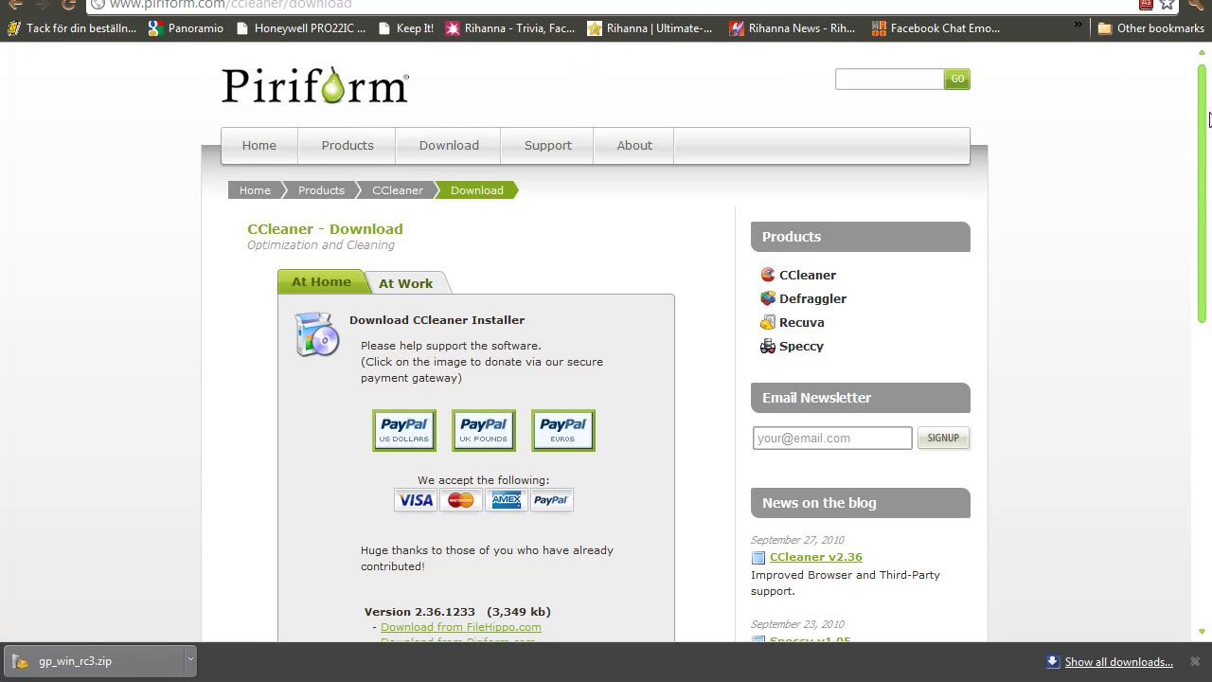
Start the CCleaner 2.36.1233 download on FileHippo, then discard the flagged ccsetup236.exe file.
drag(1209, 118, 1210, 216)
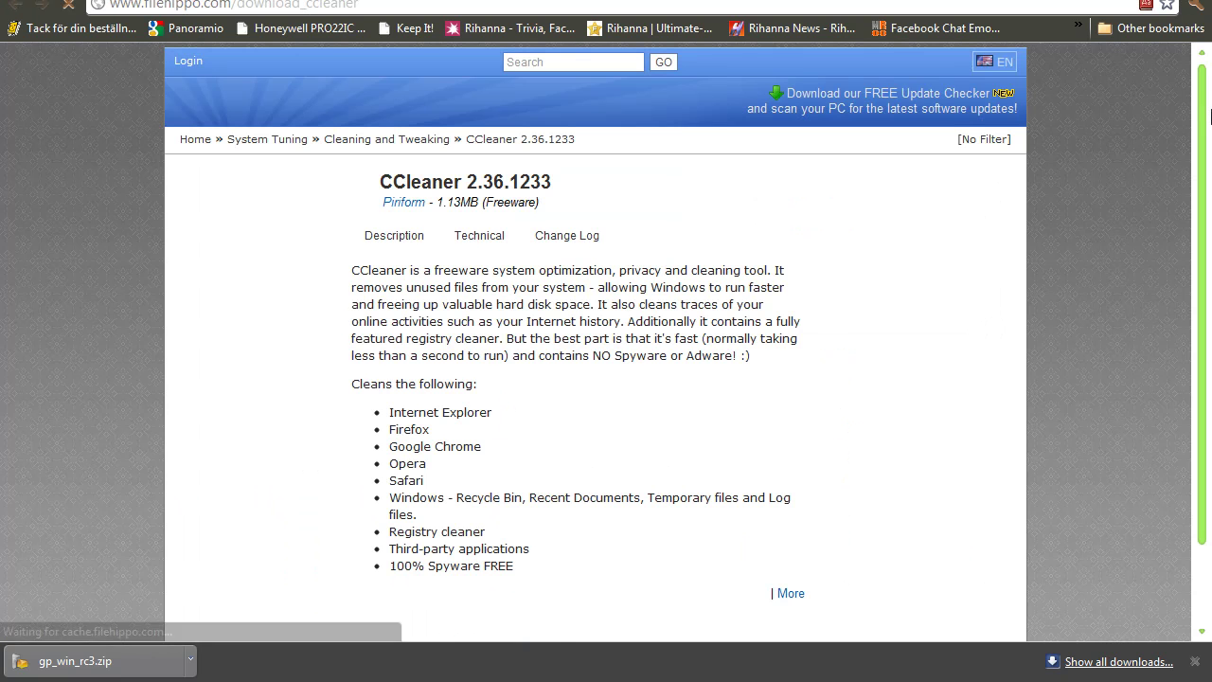
scroll(1210, 114, down, 1)
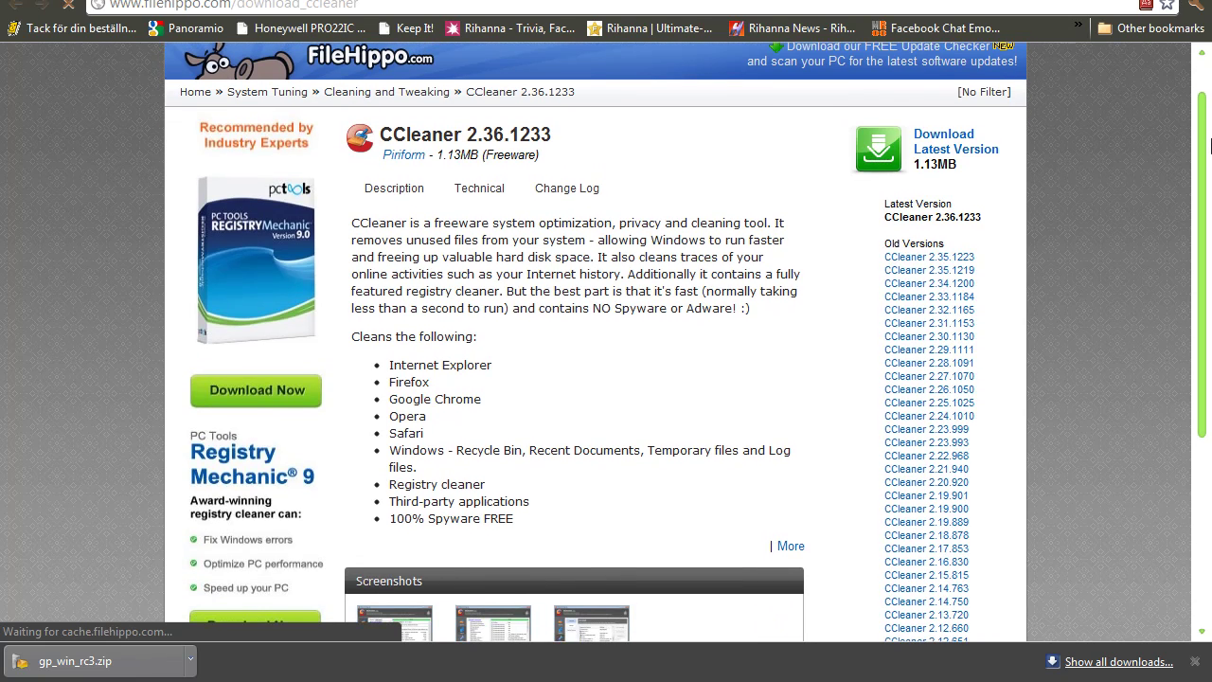
click(947, 151)
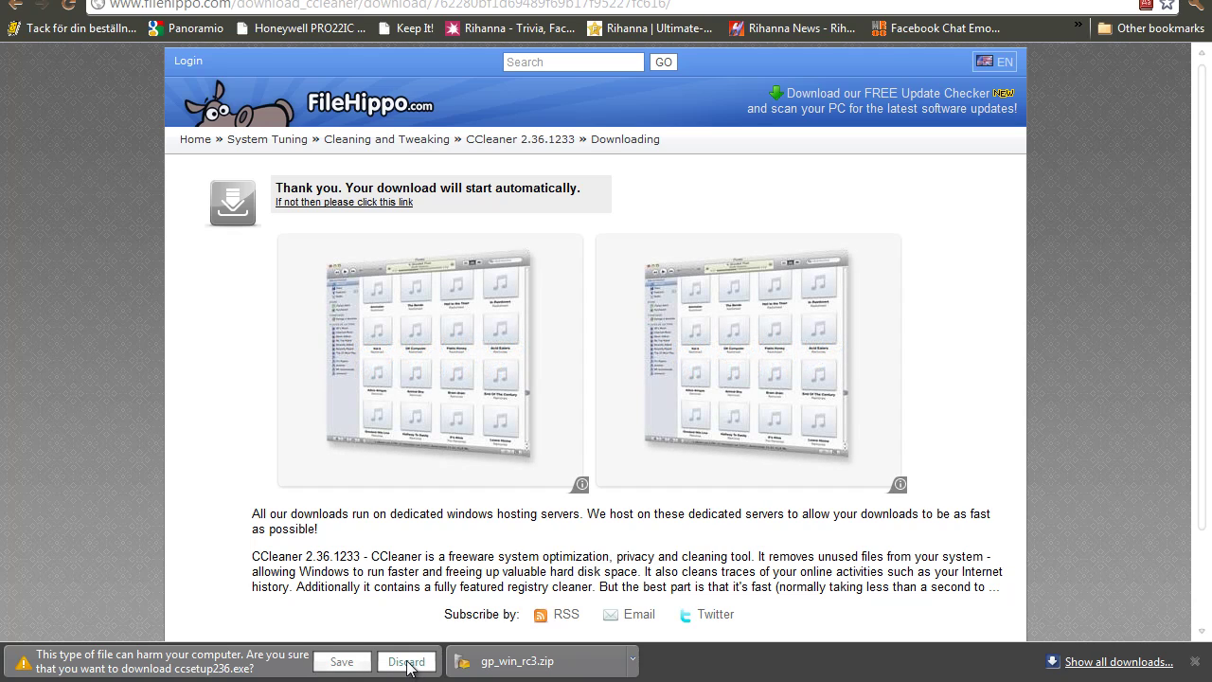
click(407, 662)
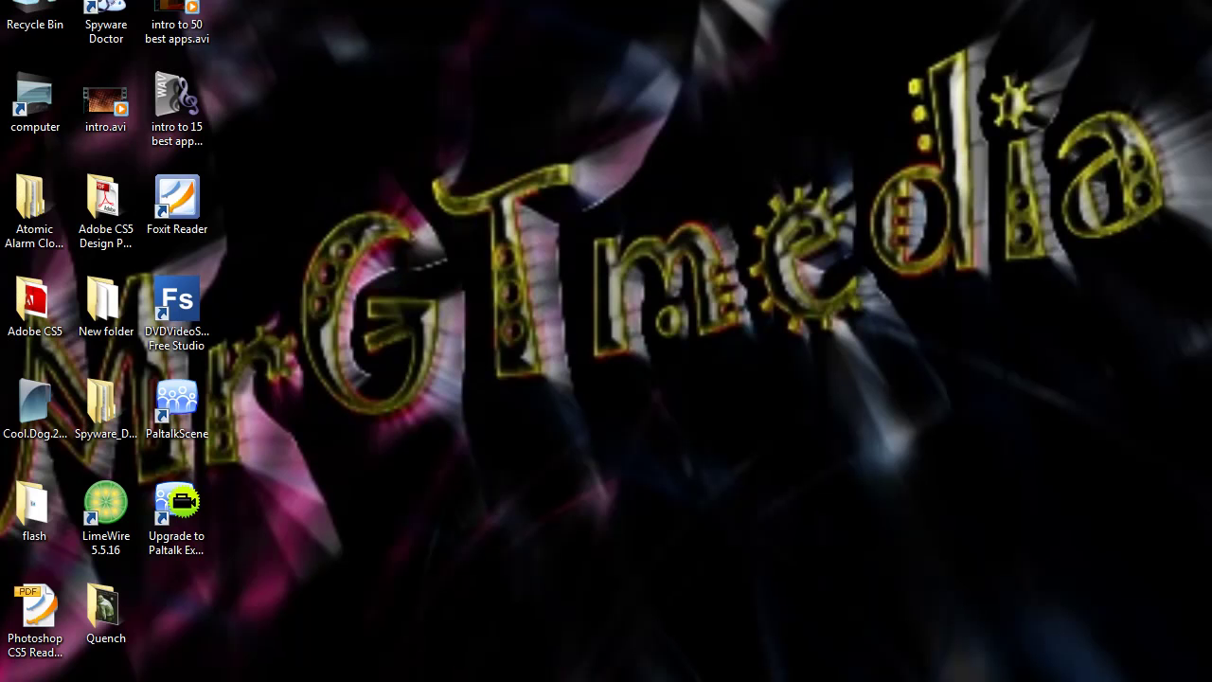
Open the user's Downloads folder maximized and launch the ccsetup236.exe installer.
key(super)
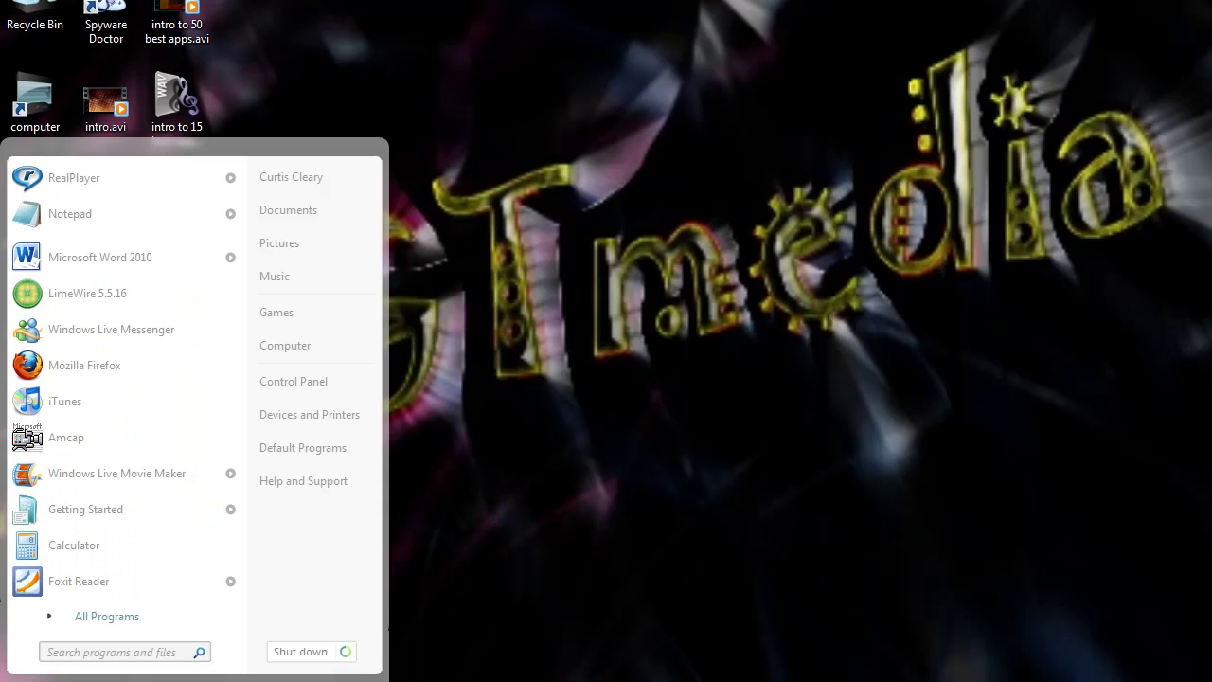
click(322, 171)
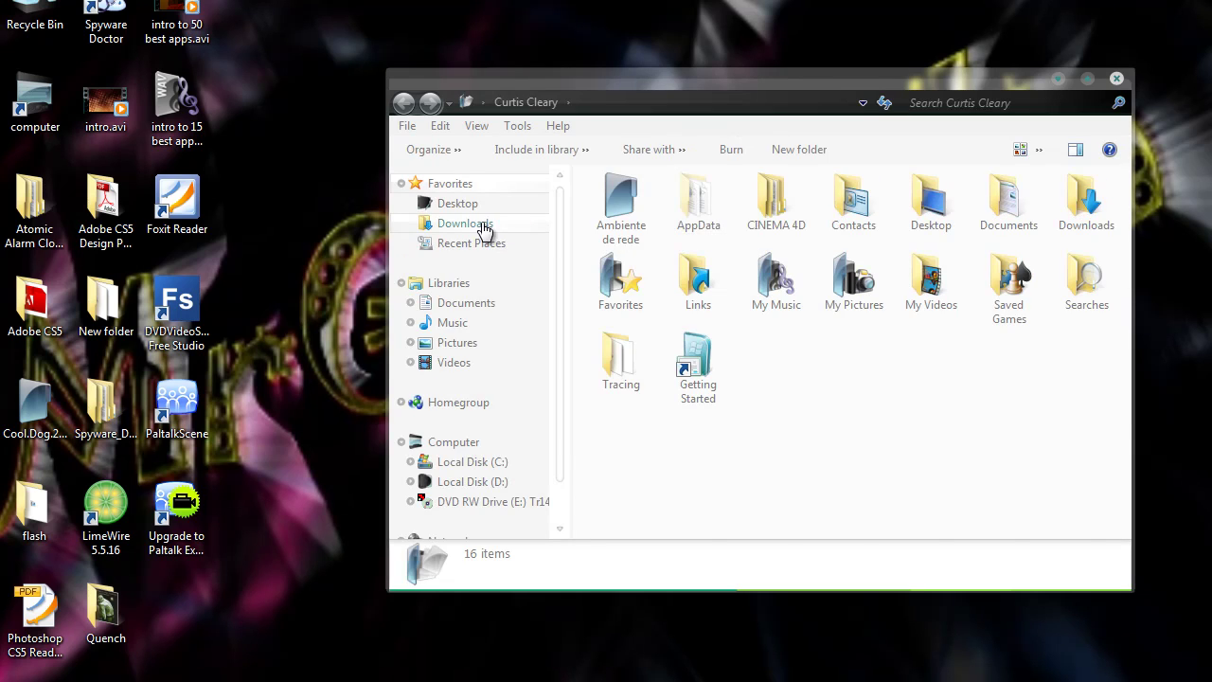
click(485, 227)
click(1085, 80)
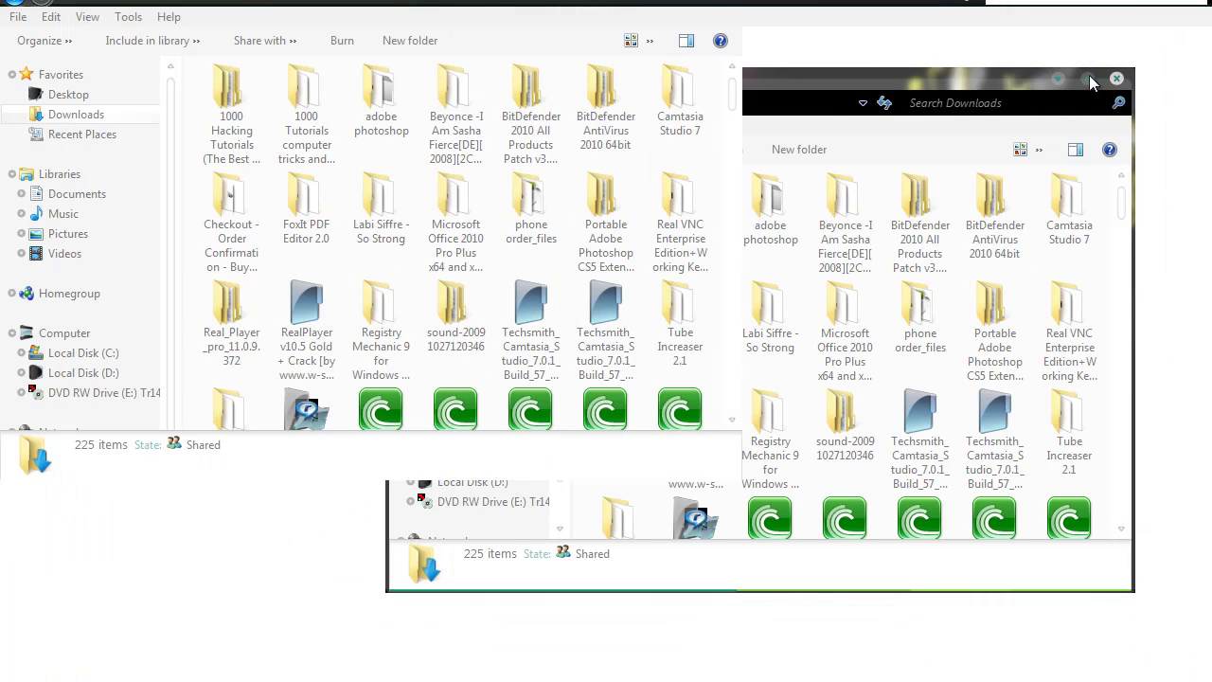
scroll(1209, 137, down, 1)
drag(1208, 136, 1208, 172)
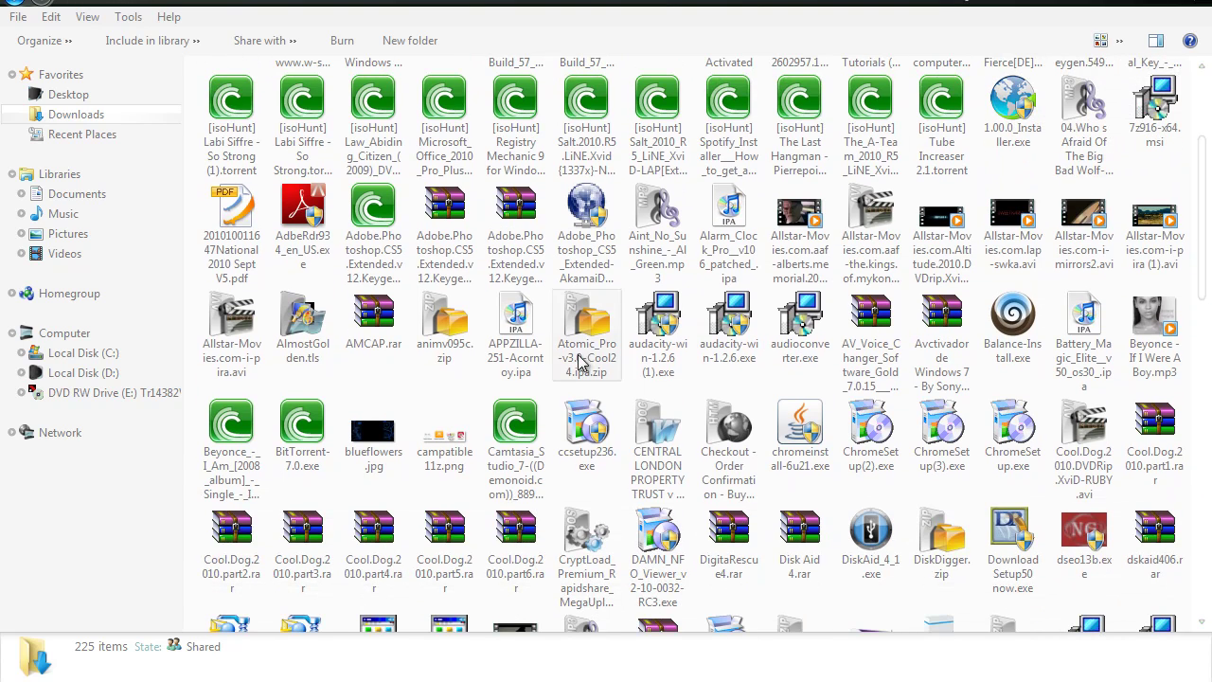
click(580, 438)
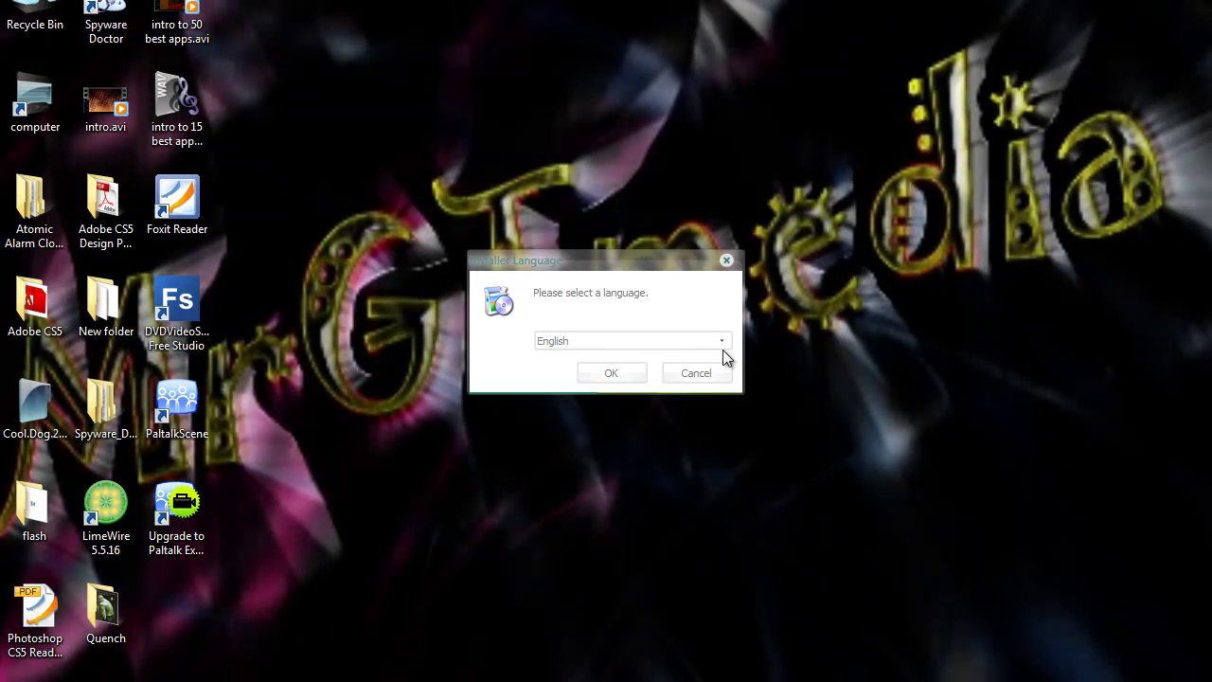
Keep English as the installer language, pass the welcome page and accept the licence.
click(707, 345)
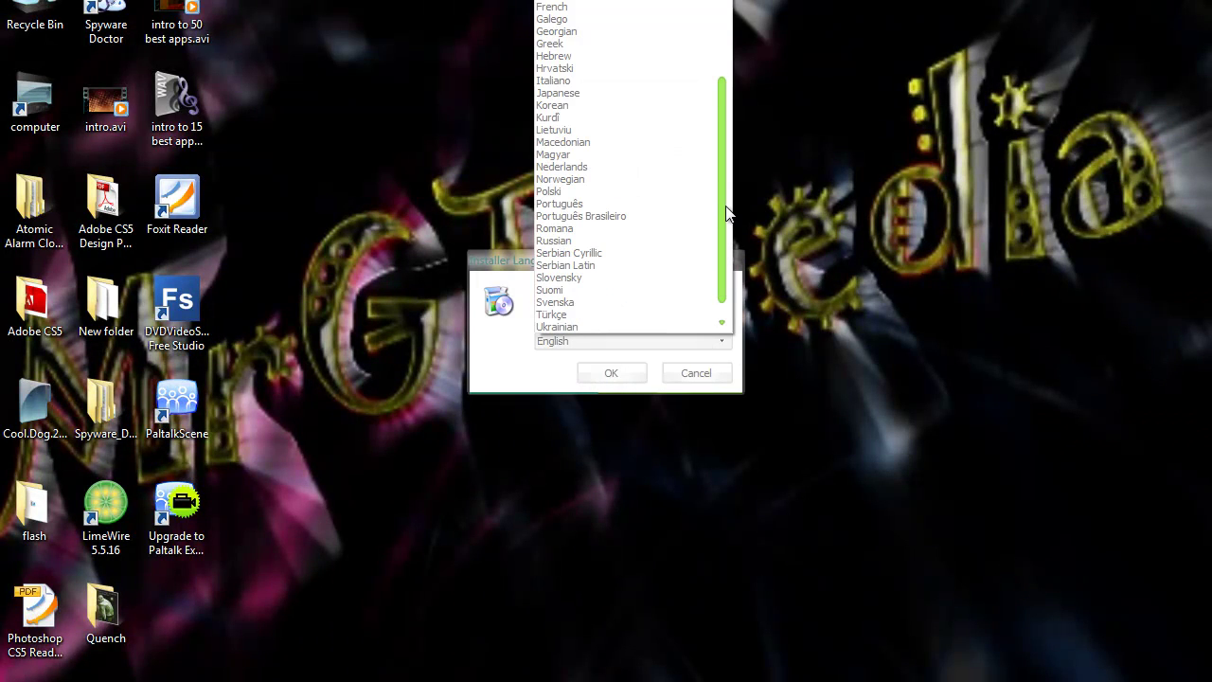
drag(725, 208, 712, 90)
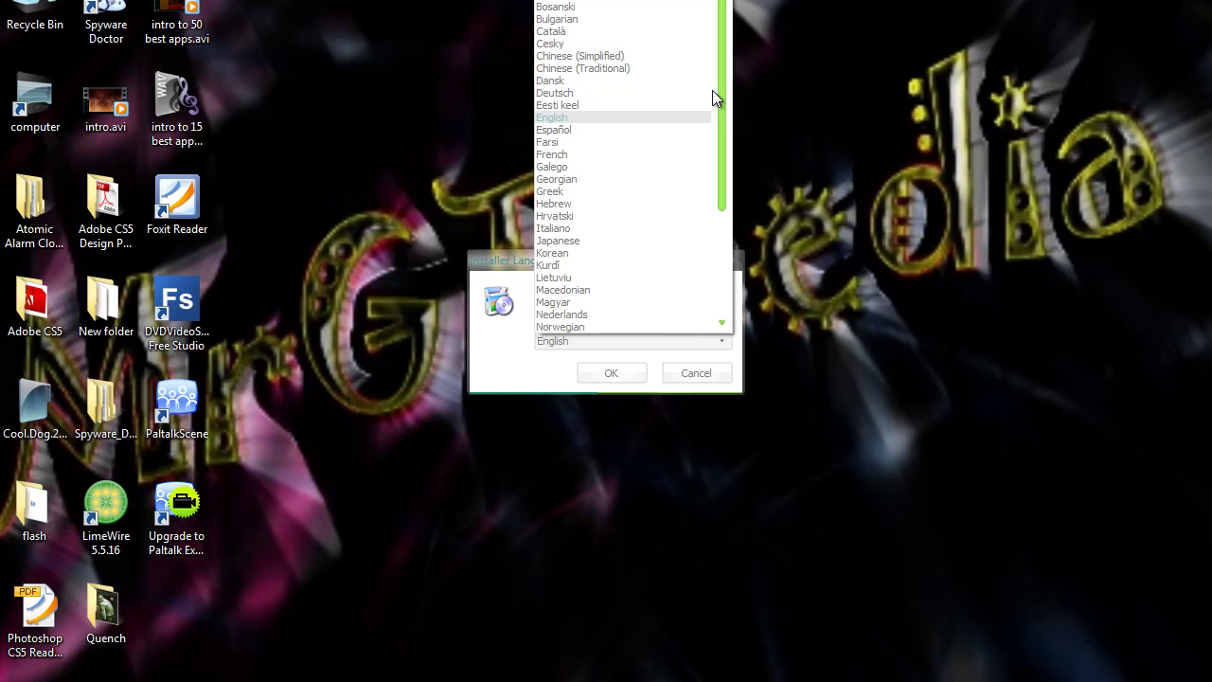
click(636, 118)
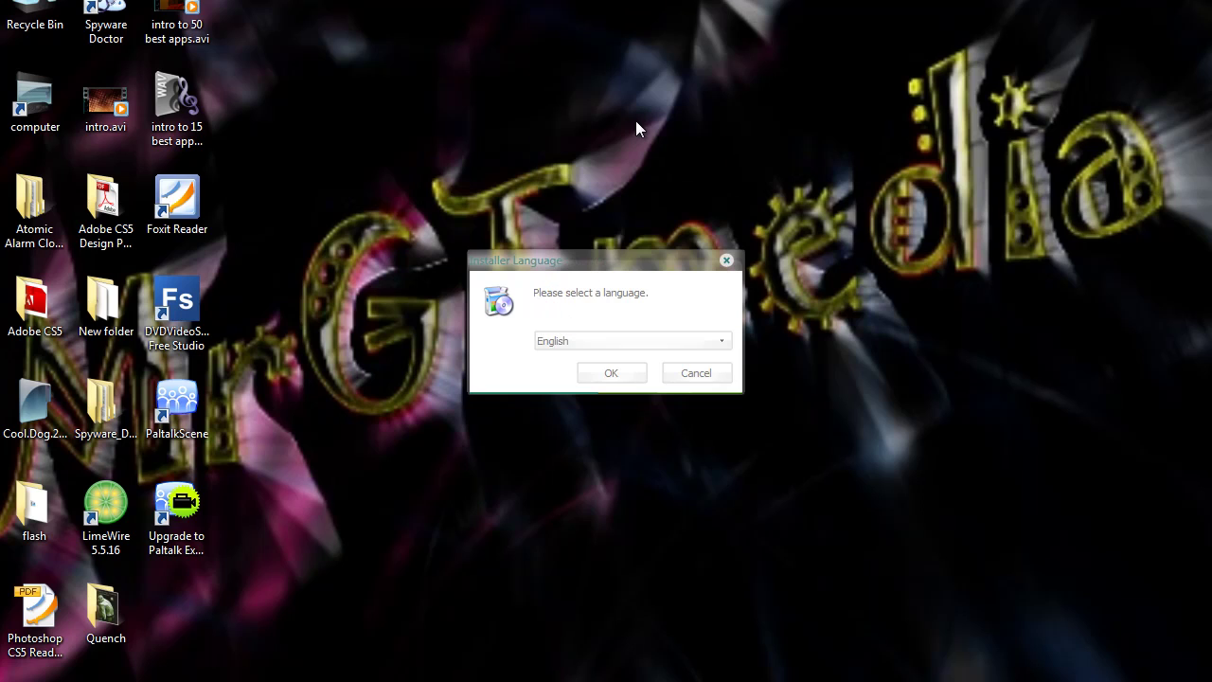
click(621, 371)
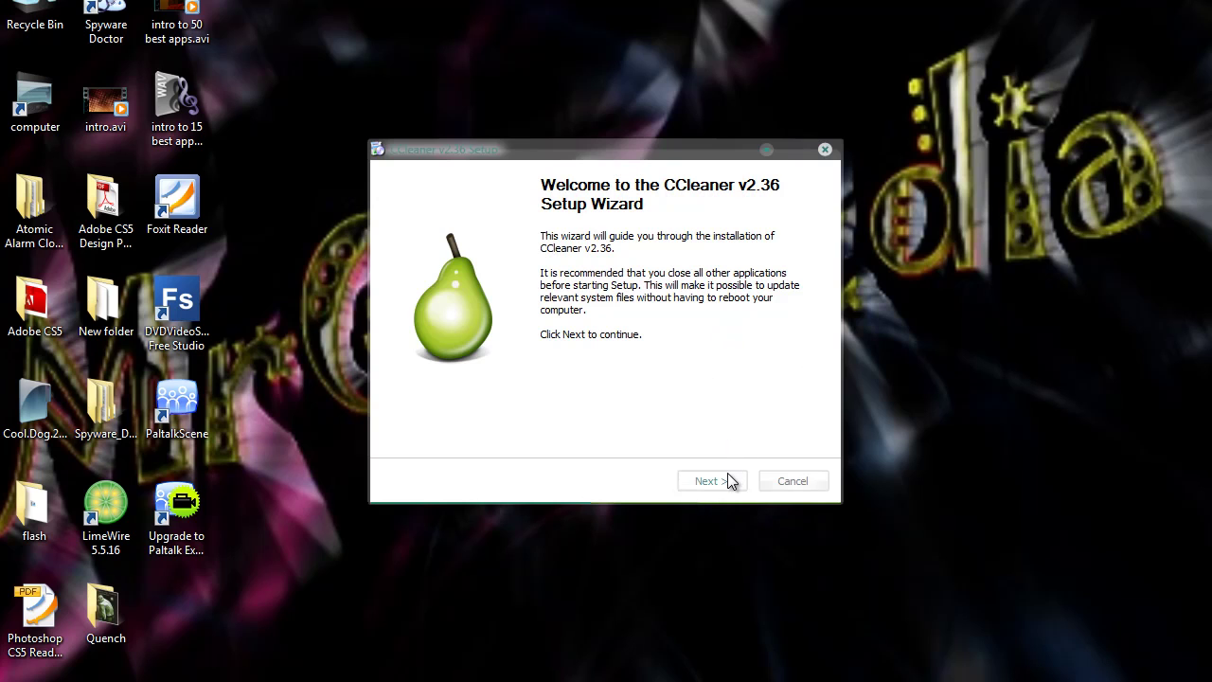
click(725, 479)
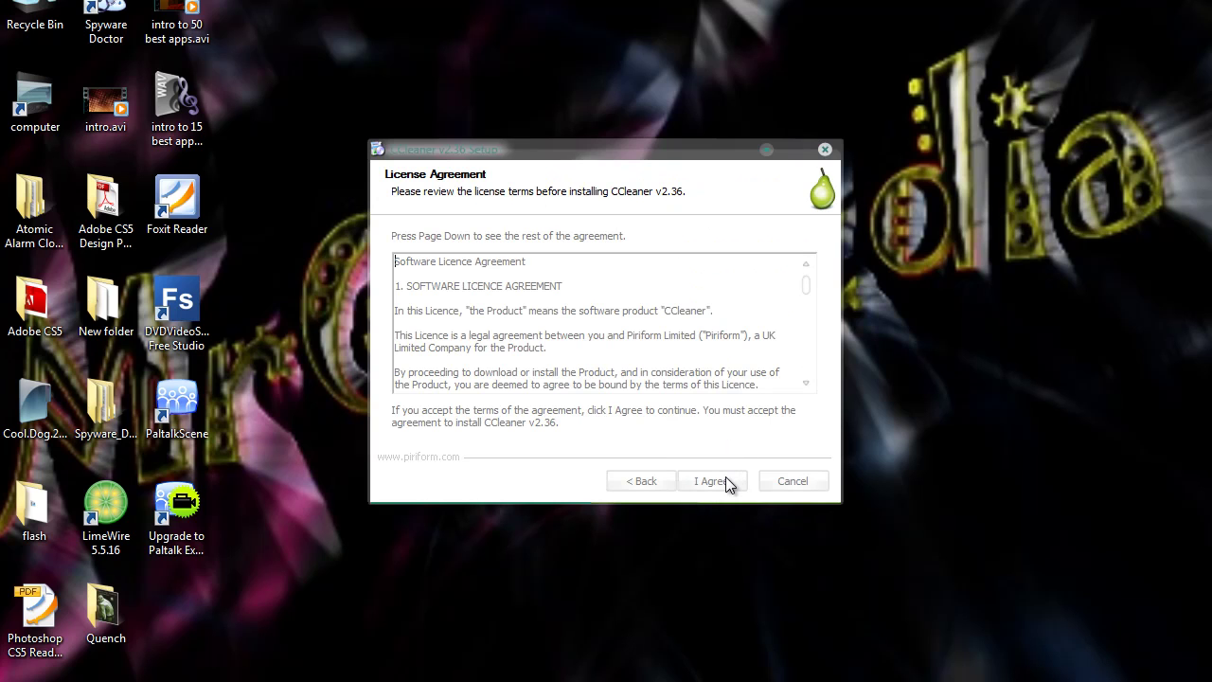
click(726, 479)
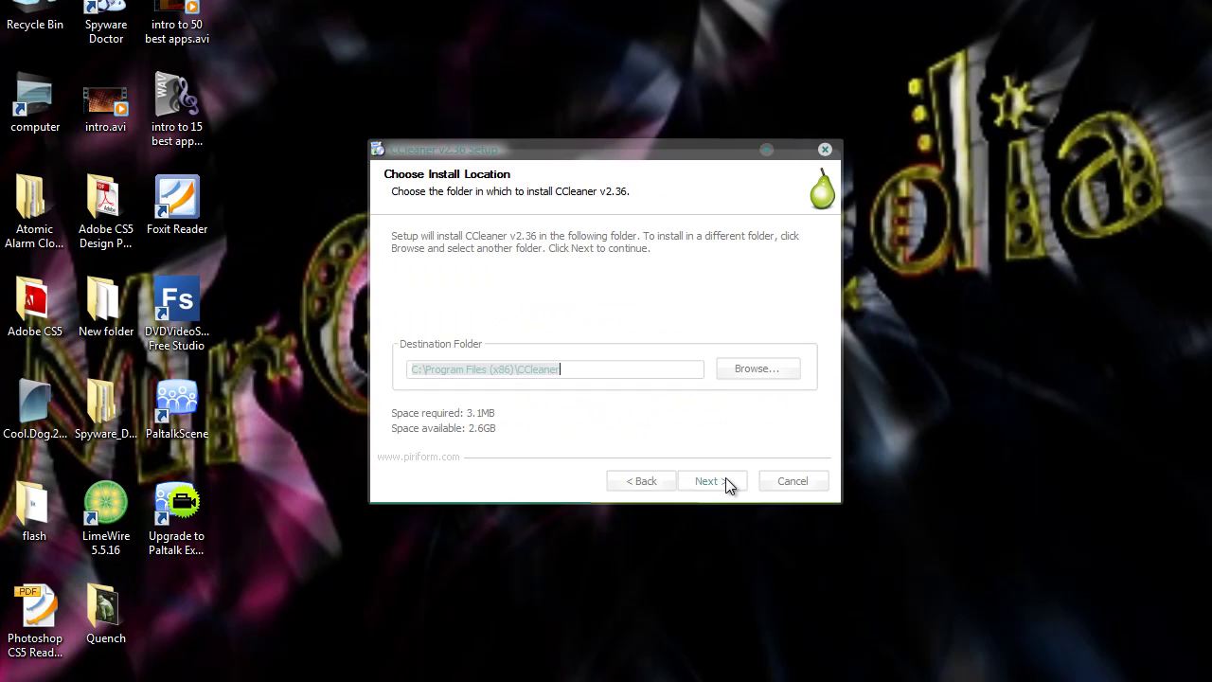
Browse for another install folder, then cancel to keep C:\Program Files (x86)\CCleaner.
click(778, 373)
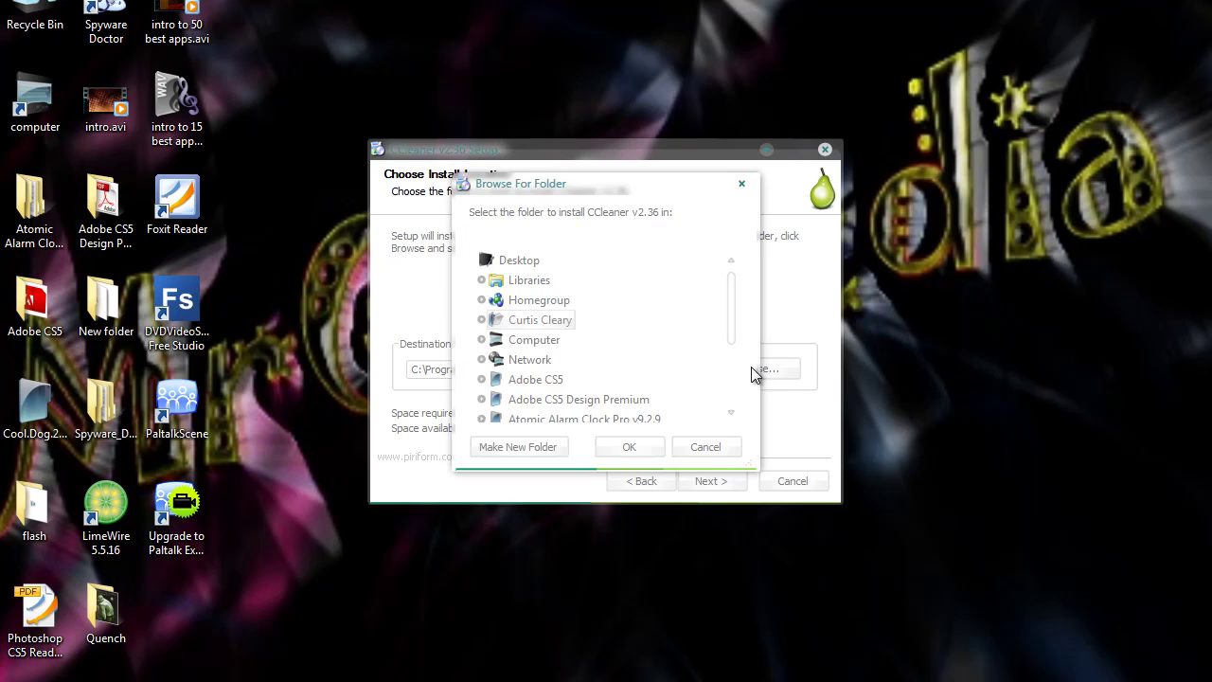
mouse_move(724, 304)
mouse_down()
mouse_move(728, 315)
mouse_move(725, 271)
mouse_move(729, 322)
mouse_up()
click(481, 301)
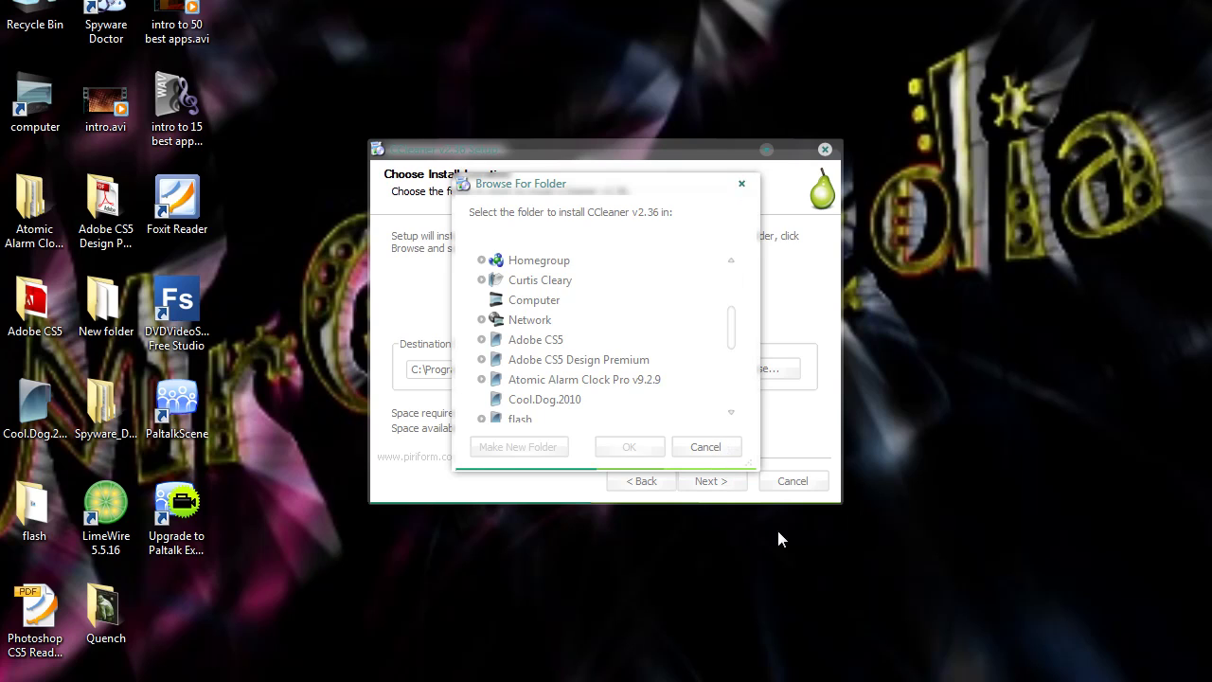
click(743, 180)
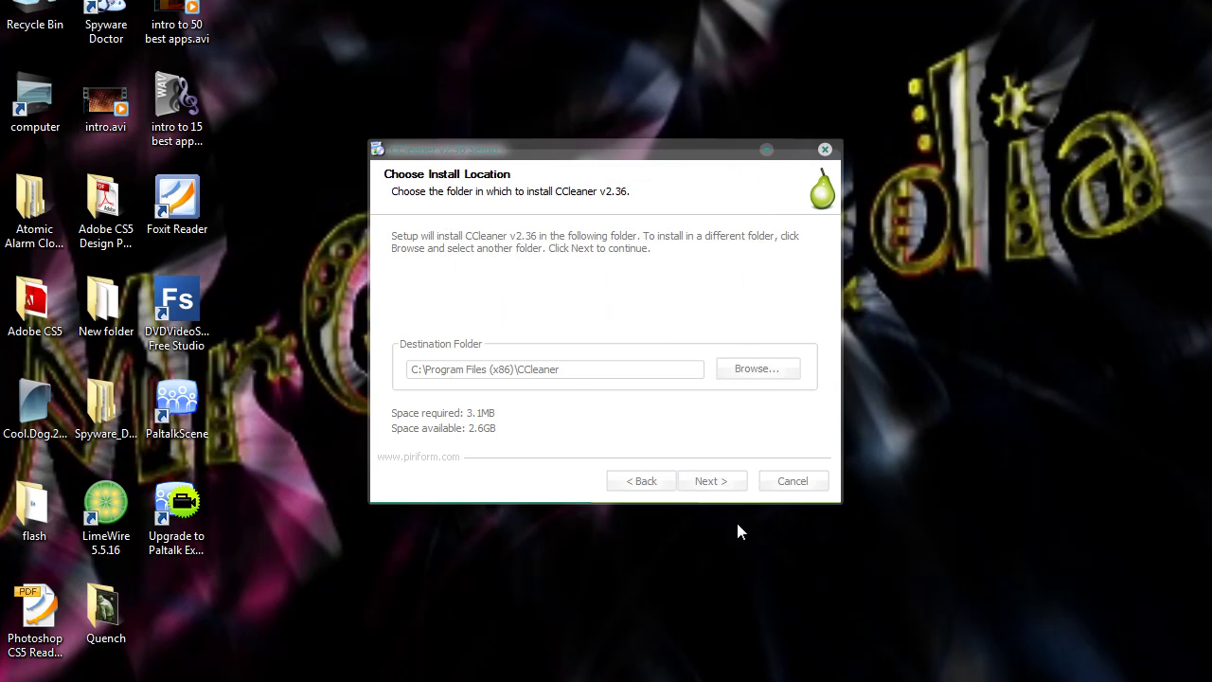
Proceed past the install options and install CCleaner v2.36 with 'Run CCleaner v2.36' left checked.
click(716, 485)
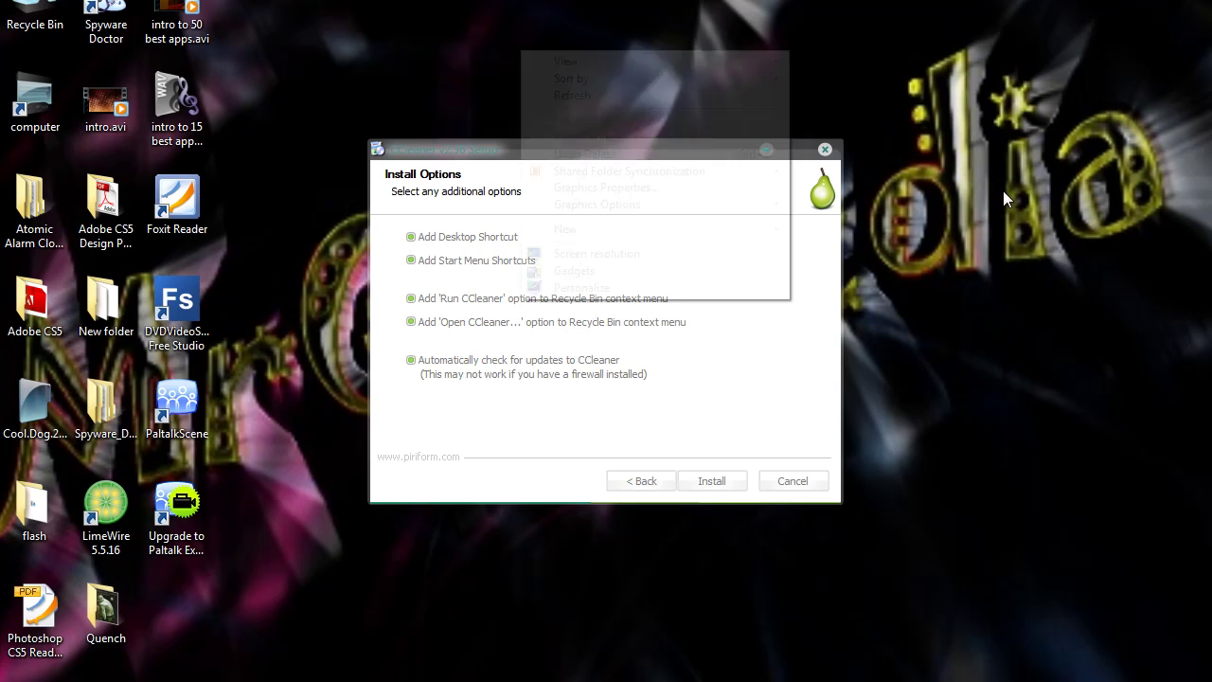
click(946, 358)
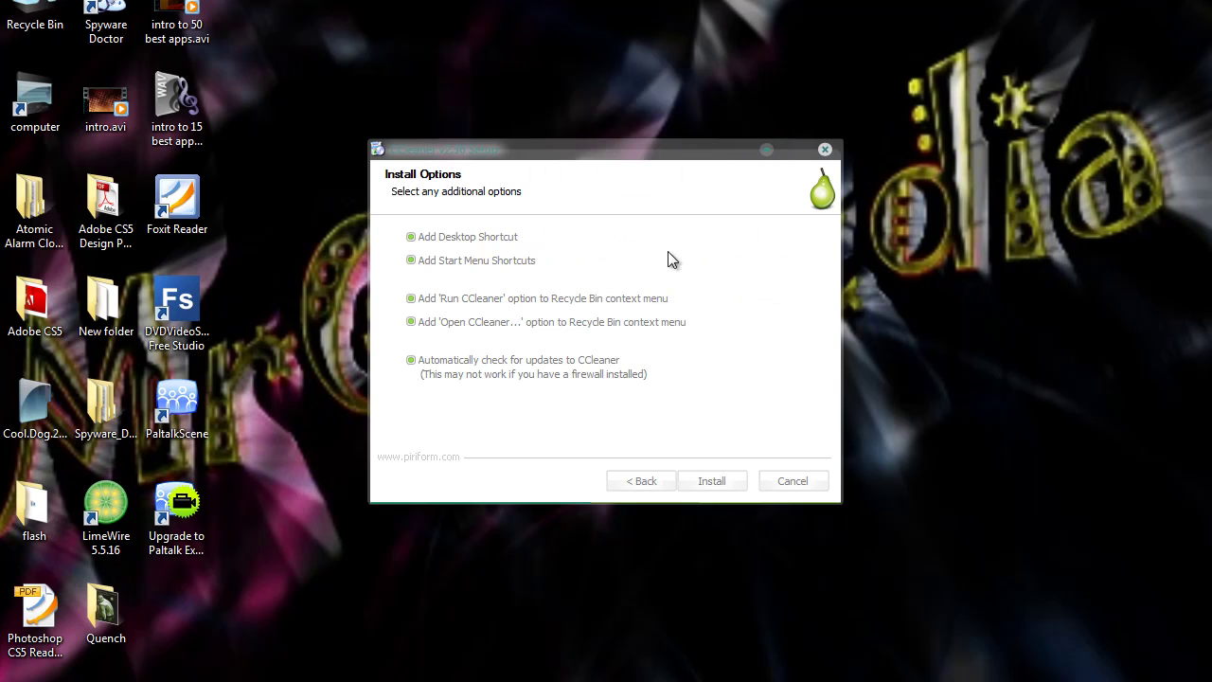
click(704, 478)
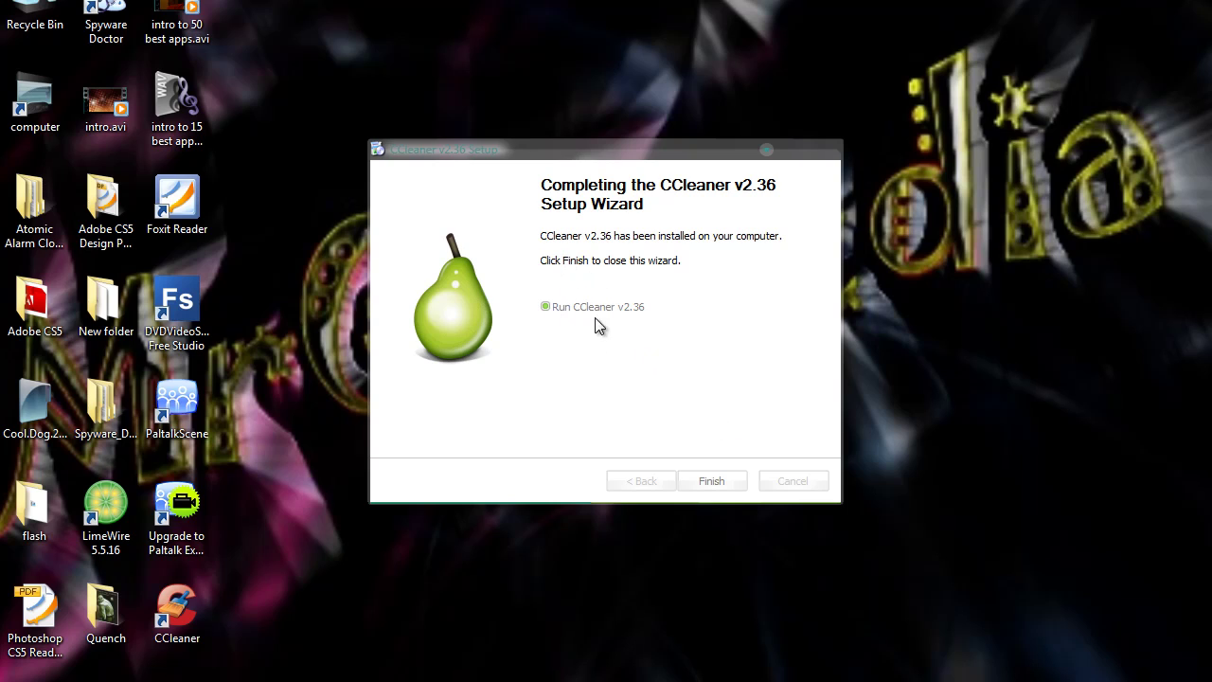
Launch CCleaner and leave Autocomplete Form History unchecked after its saved-passwords warning.
click(725, 487)
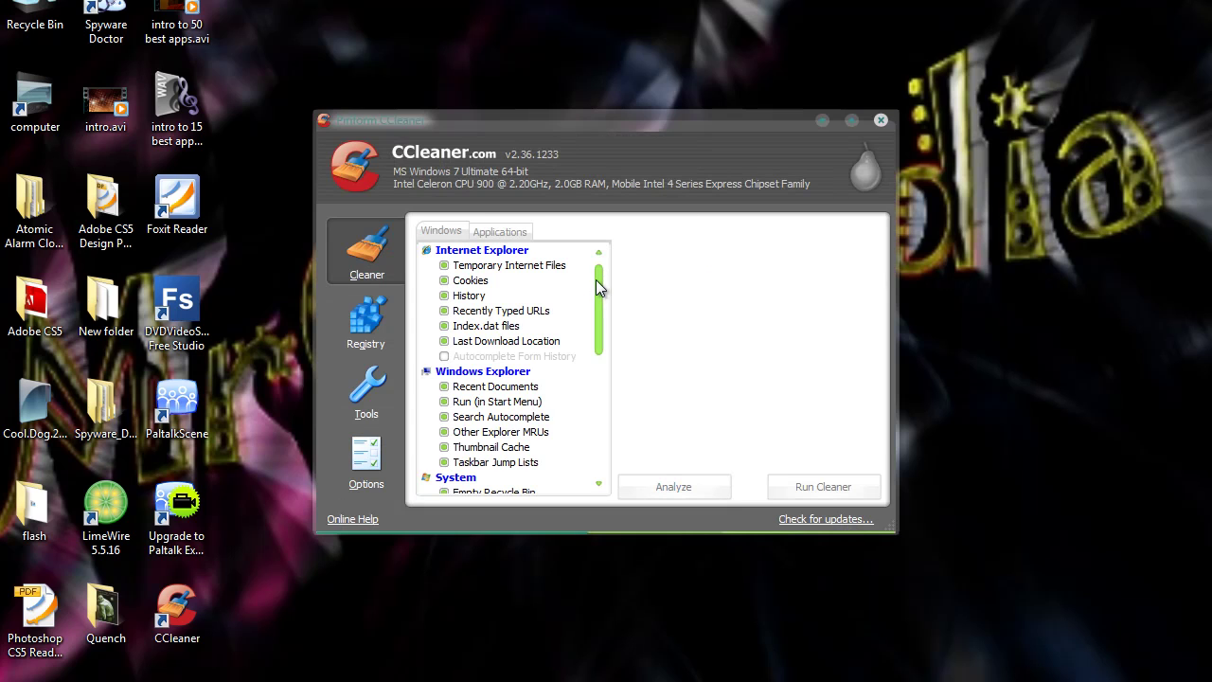
drag(597, 284, 577, 233)
scroll(598, 329, down, 1)
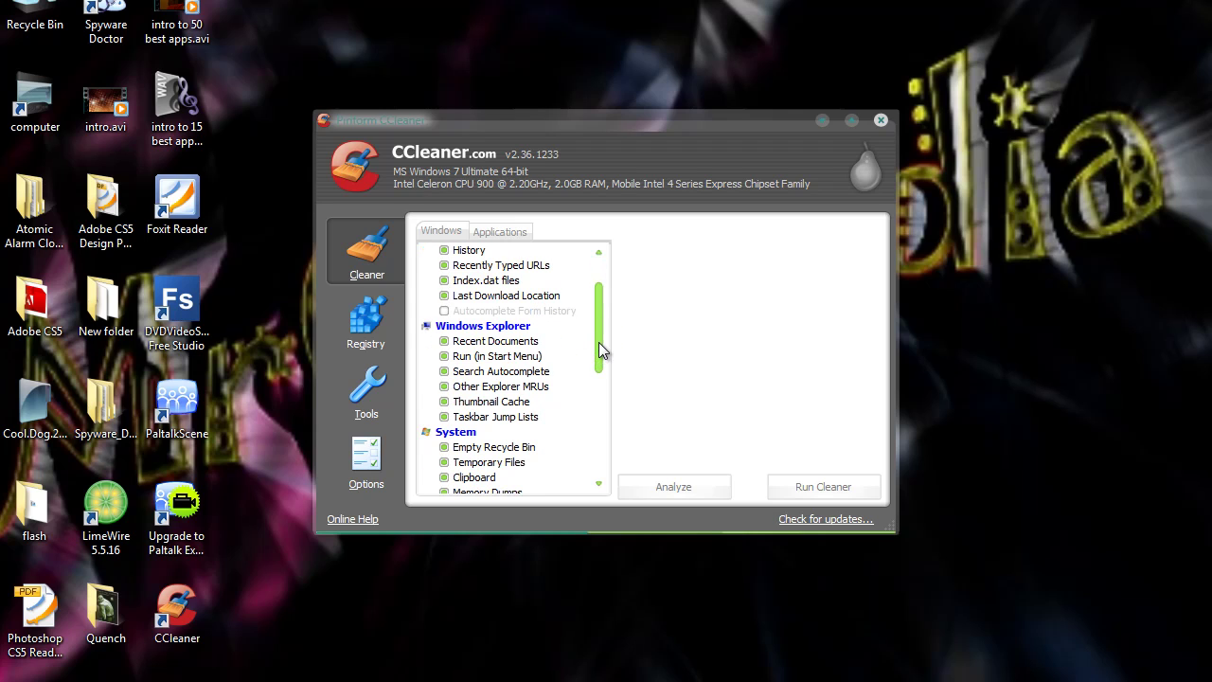
click(444, 311)
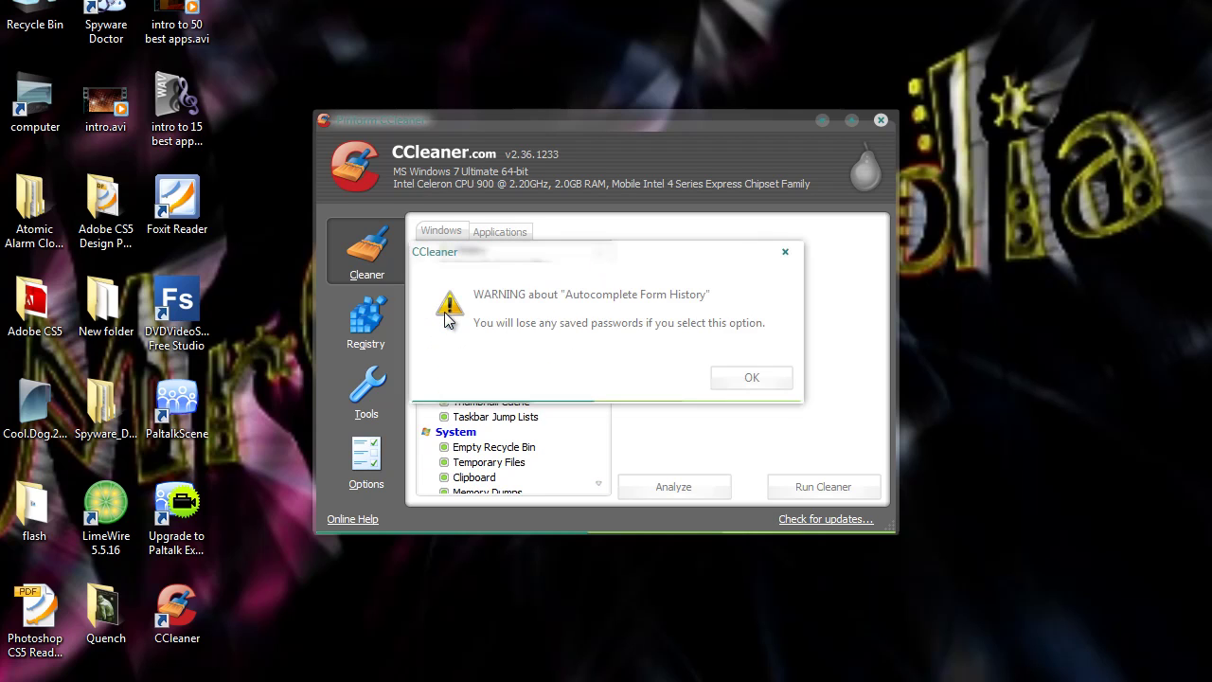
click(787, 254)
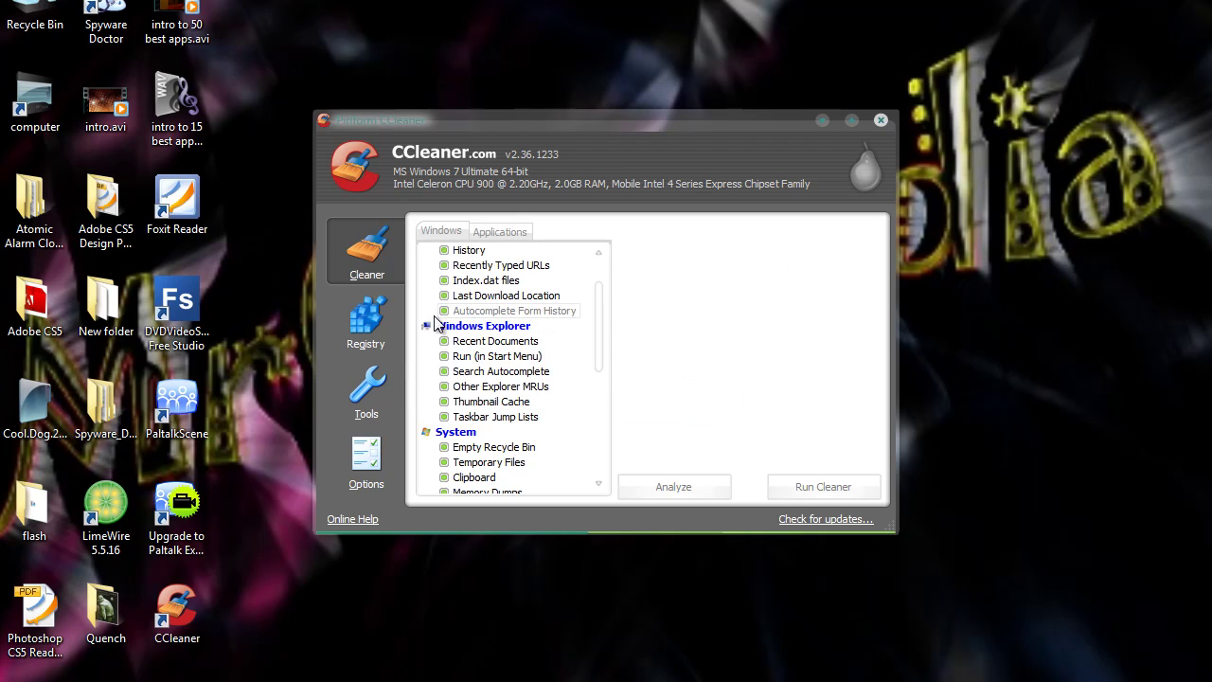
Scroll through the remaining Windows cleaning items in the Cleaner list.
drag(600, 322, 601, 334)
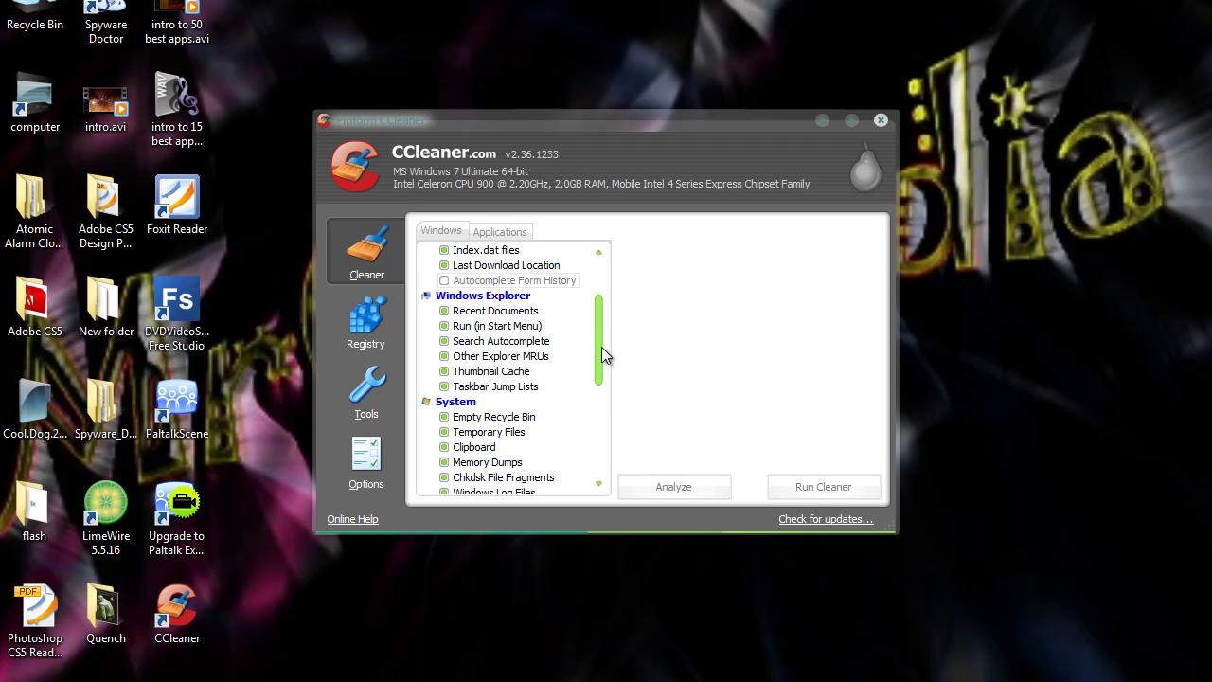
drag(602, 347, 601, 405)
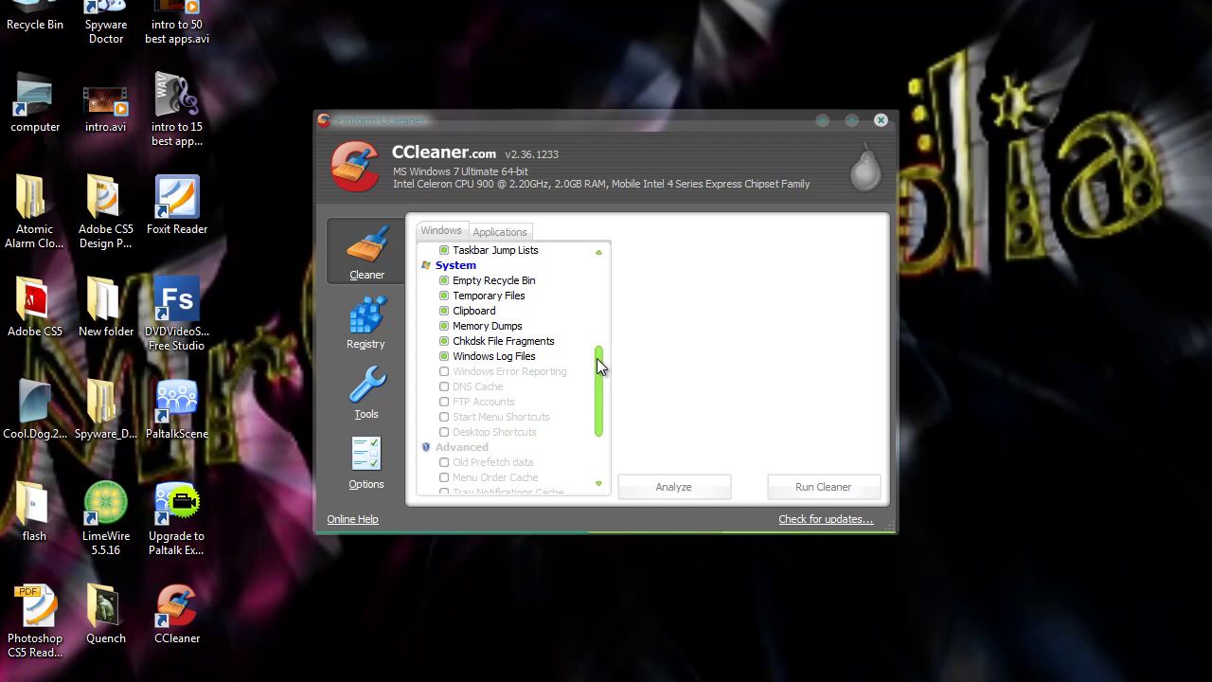
drag(601, 375, 606, 382)
scroll(602, 383, down, 1)
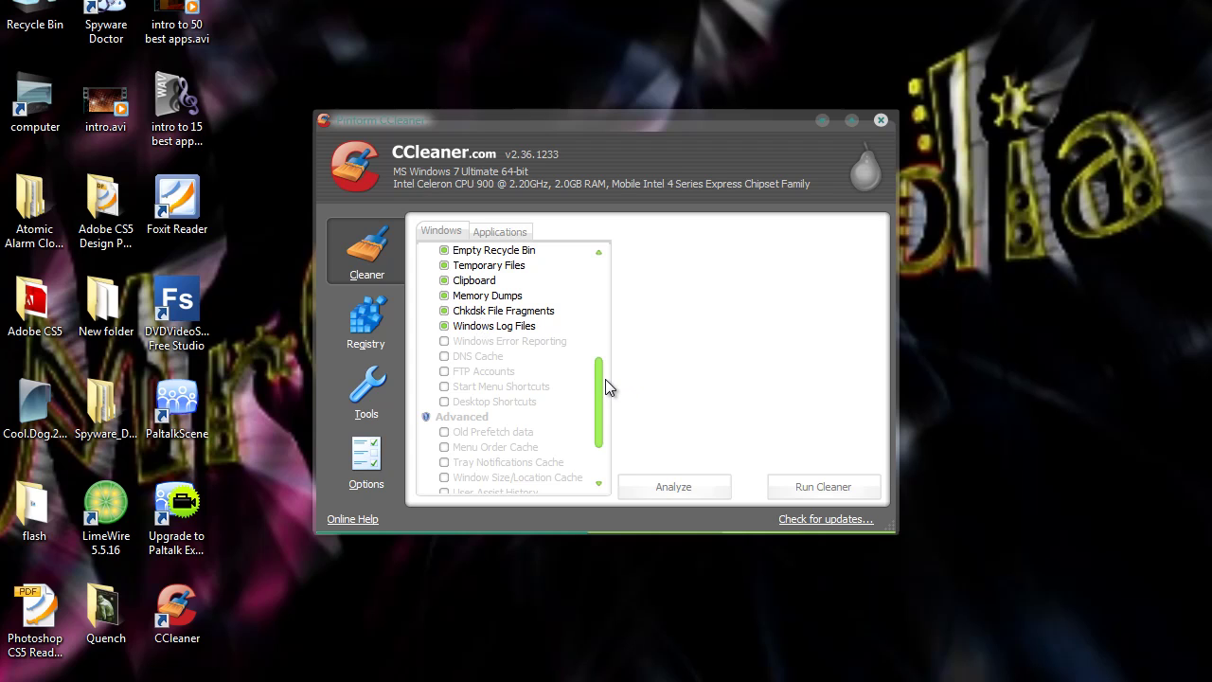
scroll(606, 387, down, 4)
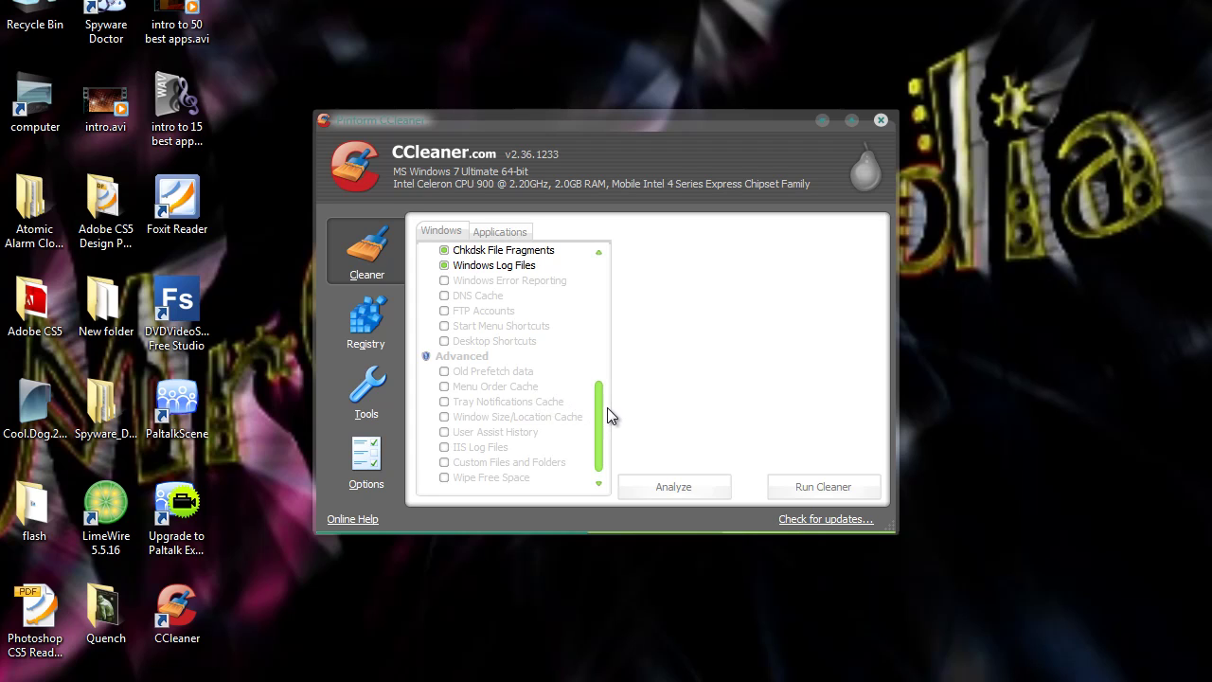
drag(611, 417, 600, 482)
drag(610, 437, 625, 289)
Switch between the Windows and Applications tabs and scroll the browser, Adobe, internet and multimedia items.
click(496, 232)
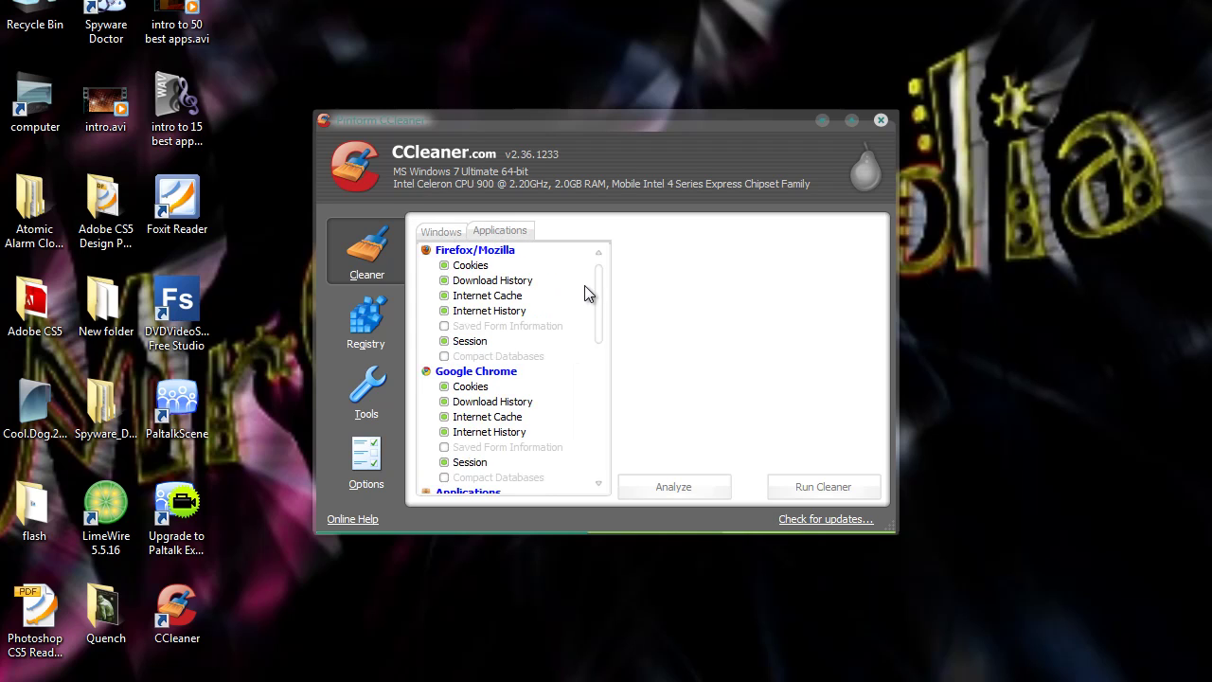
click(448, 233)
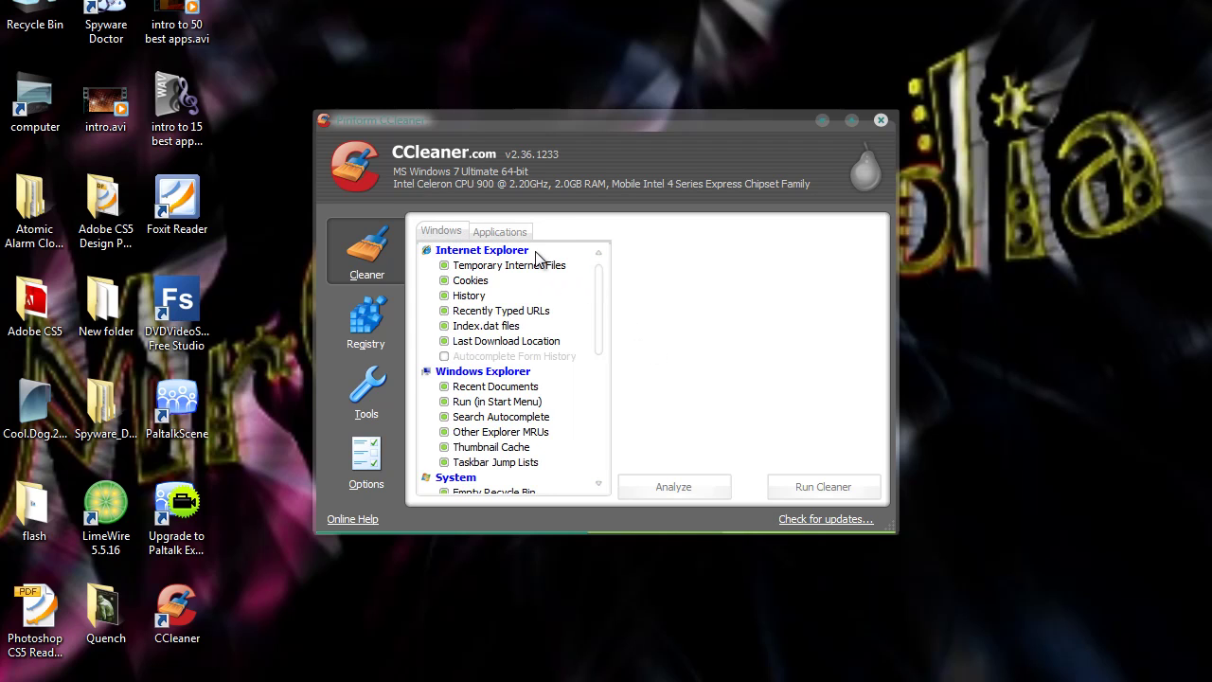
click(510, 243)
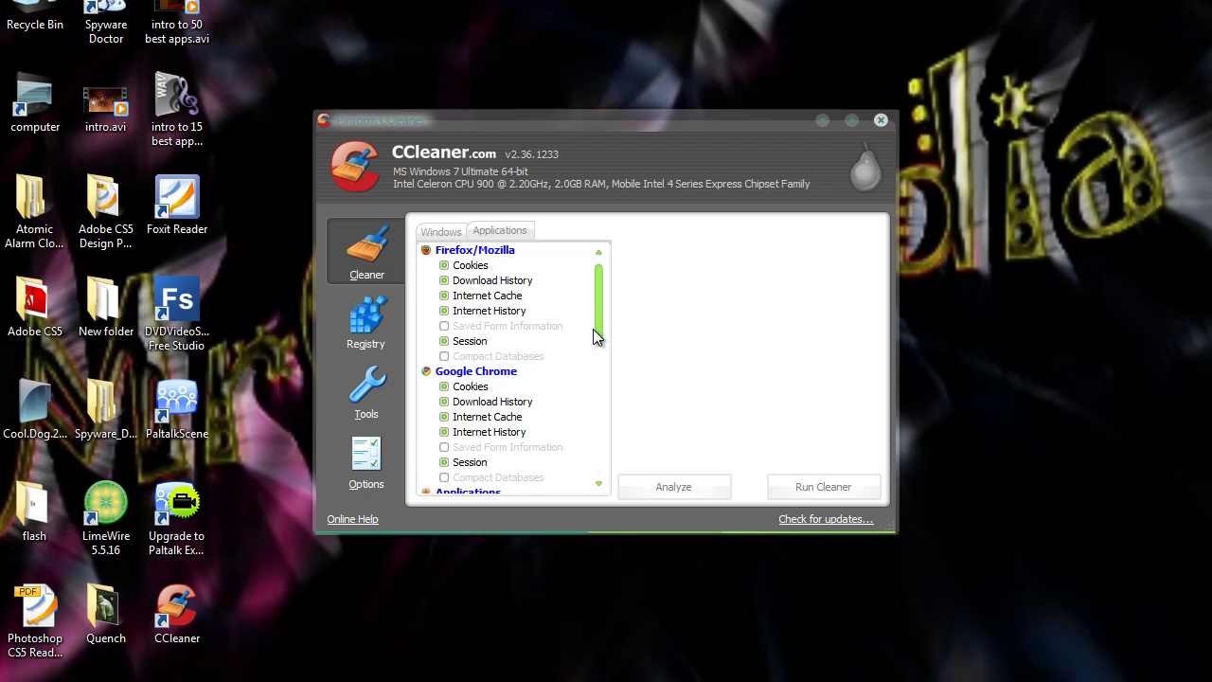
drag(596, 337, 595, 358)
scroll(594, 355, up, 1)
scroll(596, 341, down, 2)
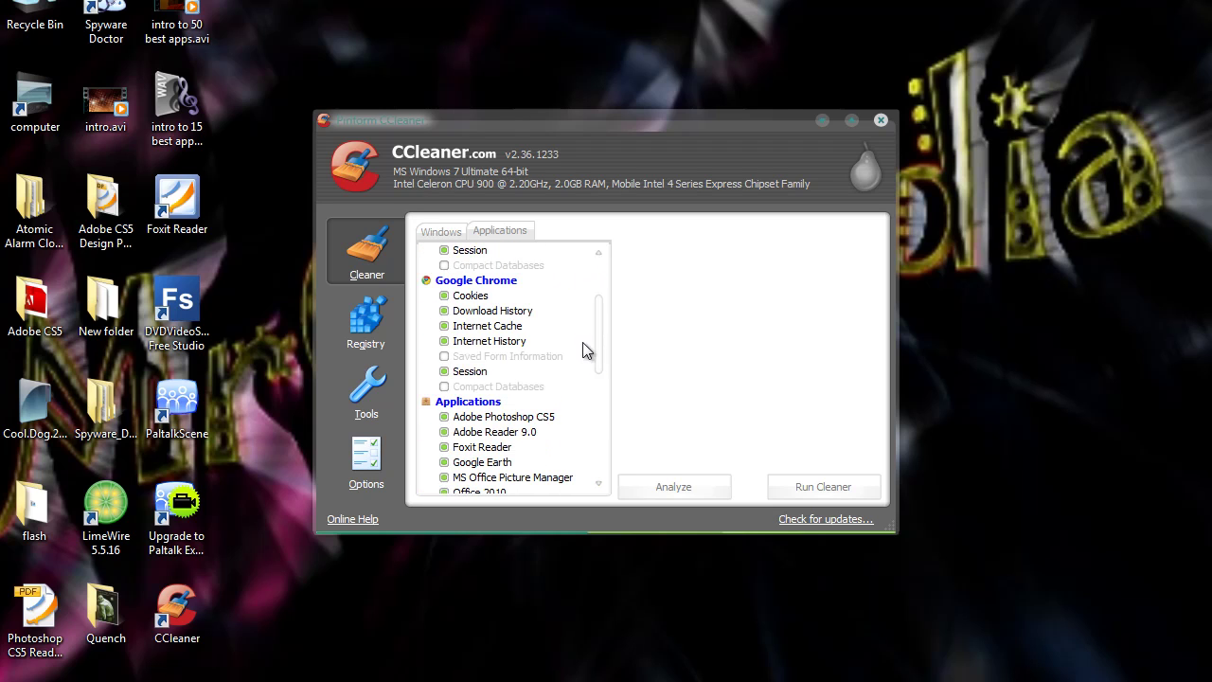
drag(597, 338, 593, 387)
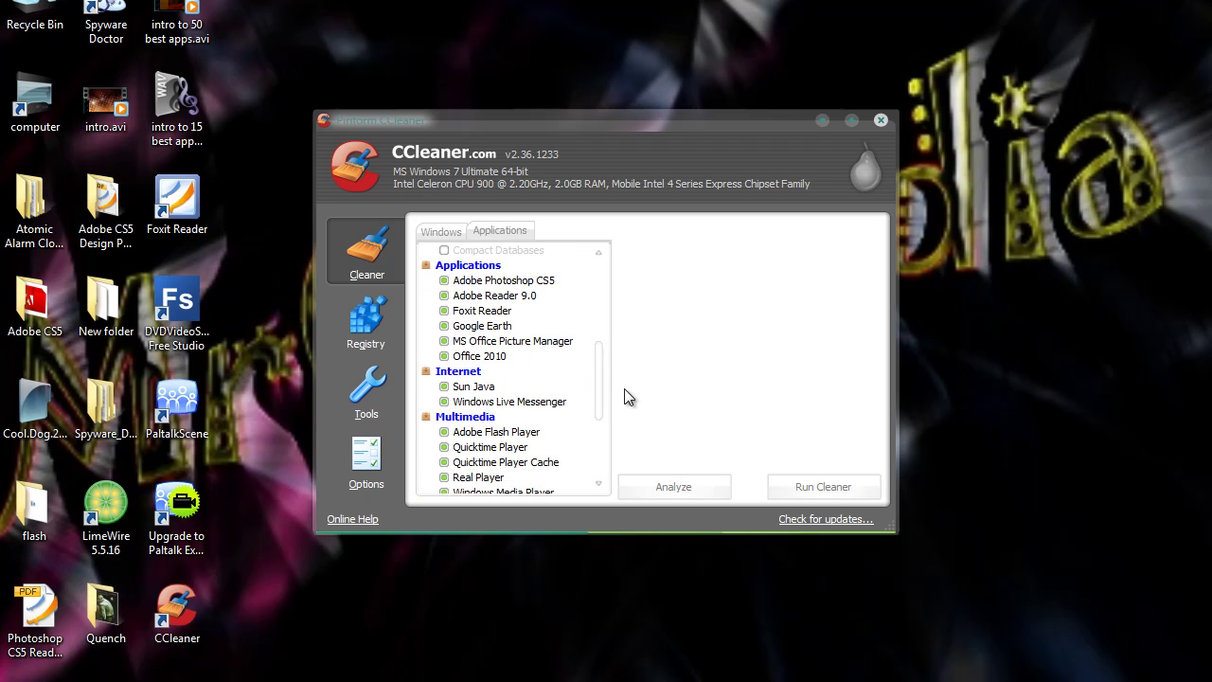
drag(603, 380, 600, 343)
Show the Registry checks, then open Tools' Uninstall list and select 7-Zip.
click(377, 333)
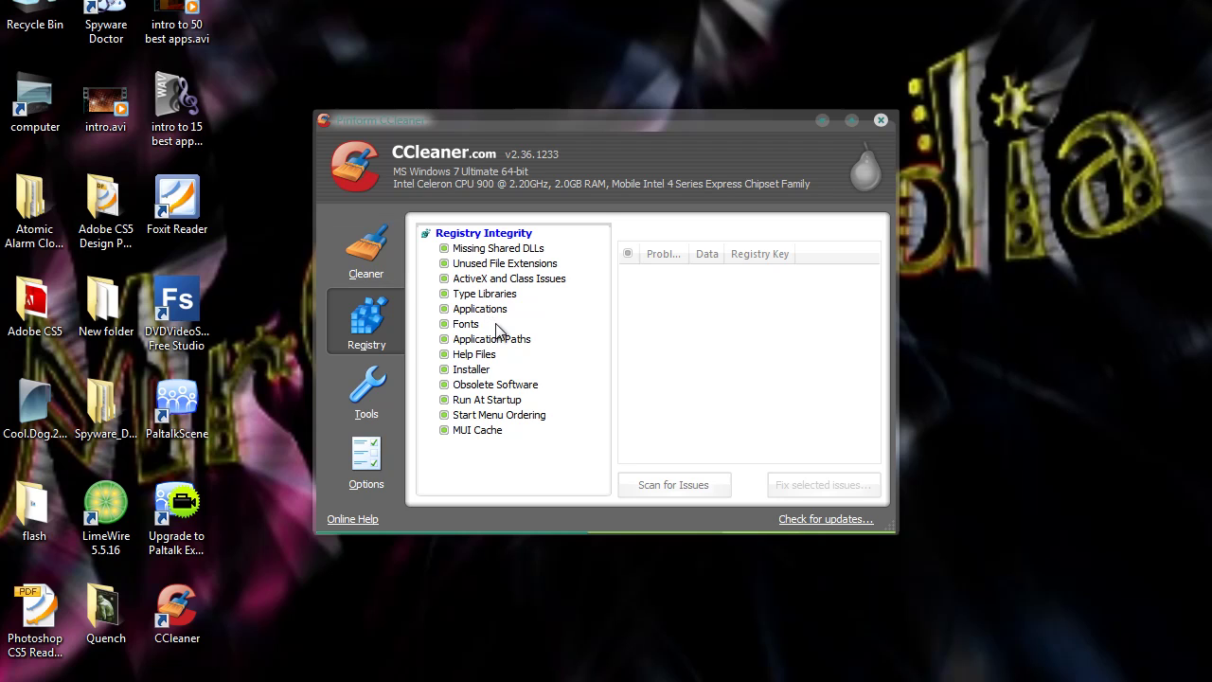
click(388, 265)
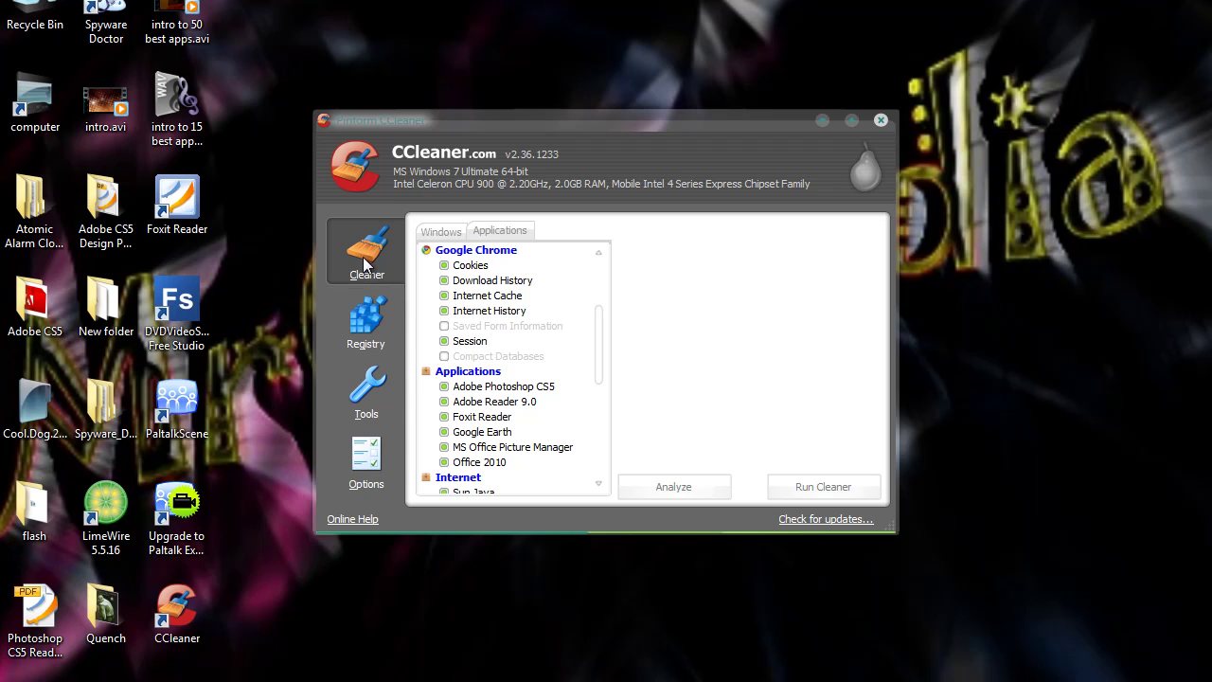
click(388, 408)
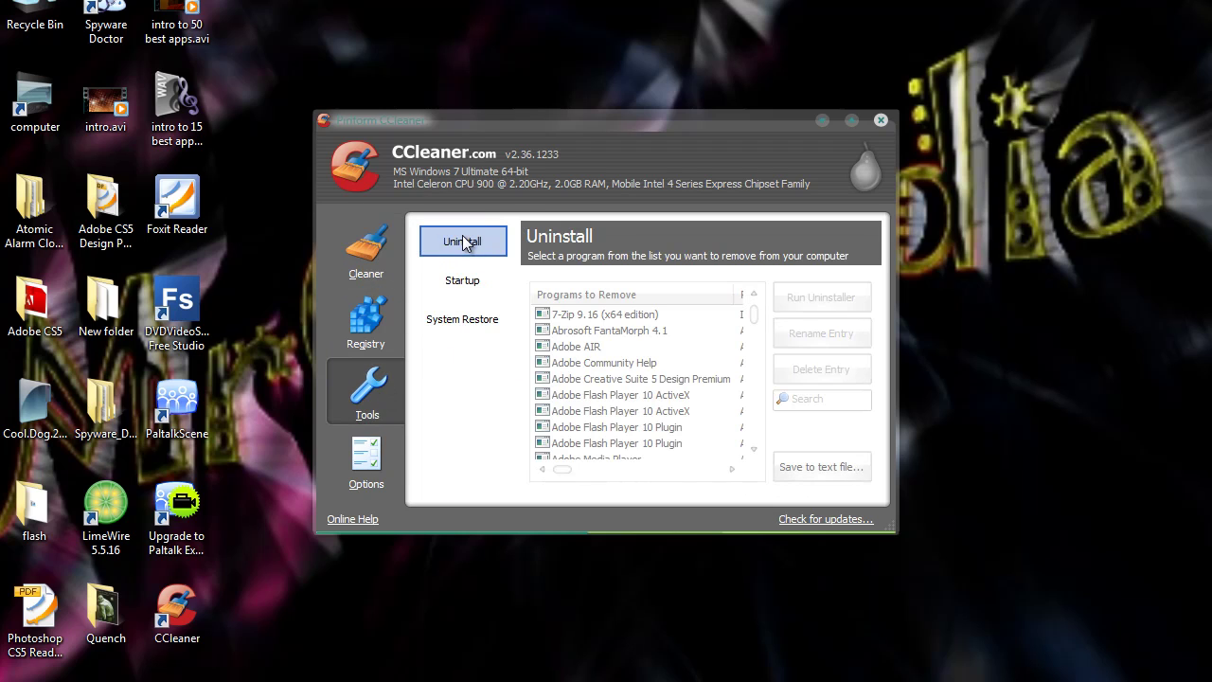
click(580, 314)
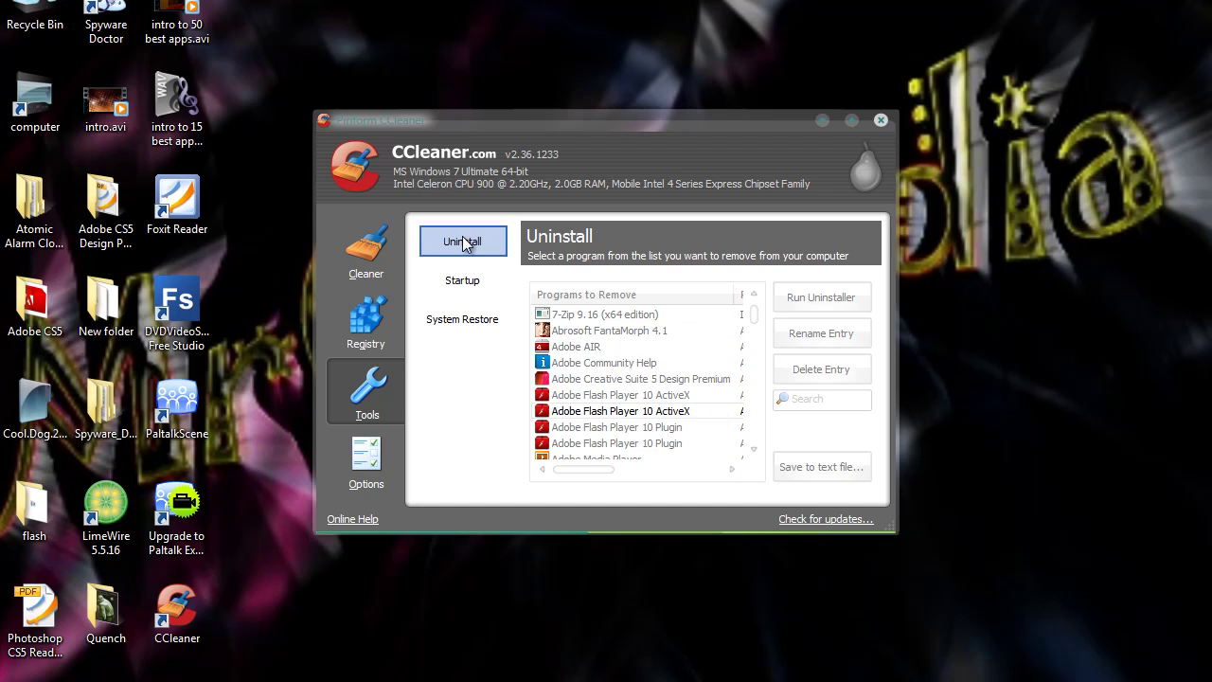
View the Startup entries, selecting MyWebSearch, then show the System Restore points.
click(462, 281)
click(686, 365)
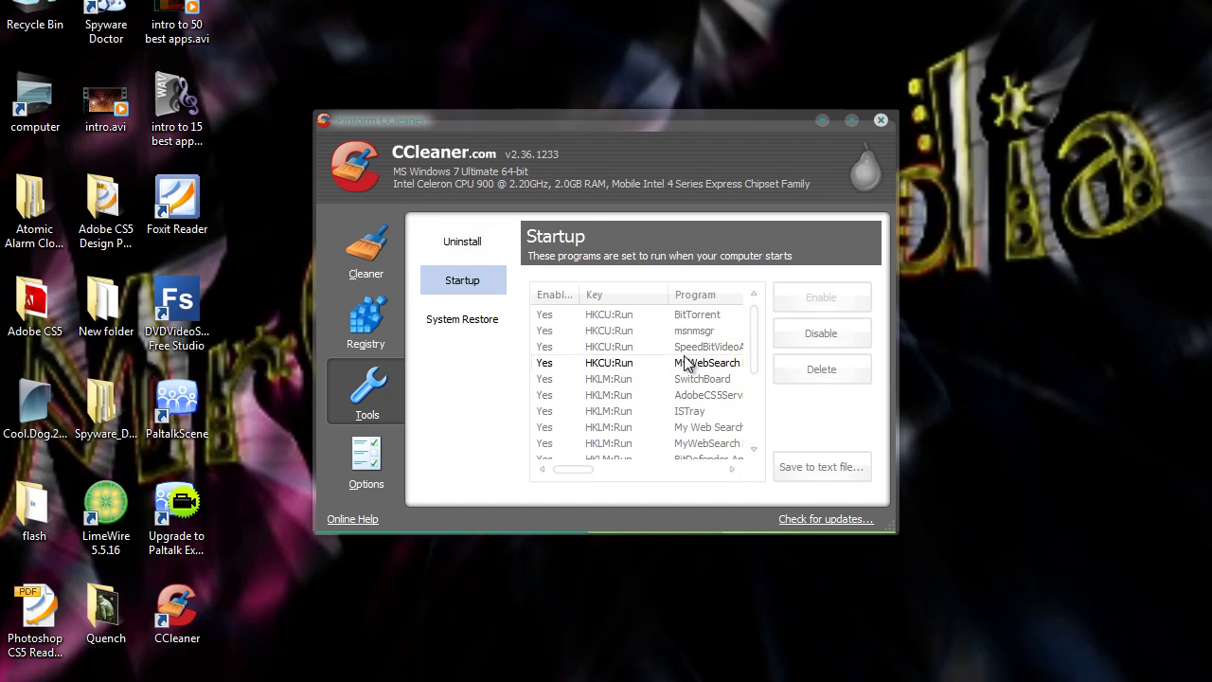
click(475, 324)
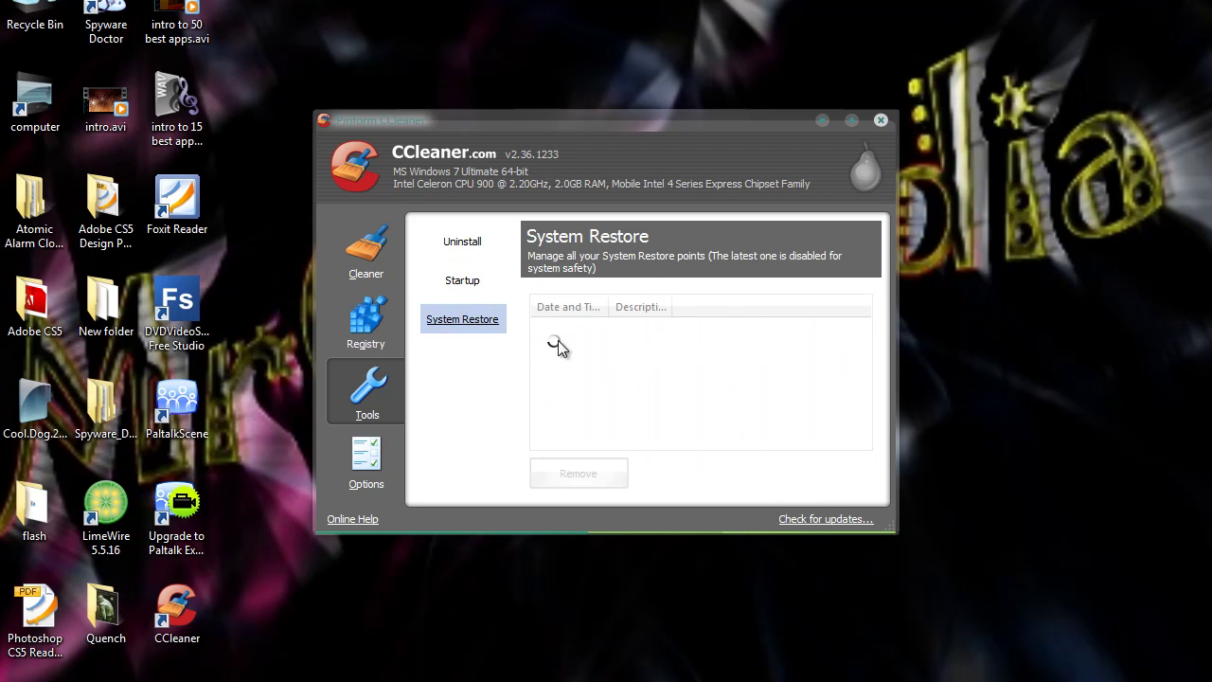
Open Options and review the basic Settings page, then the Cookies page.
click(367, 464)
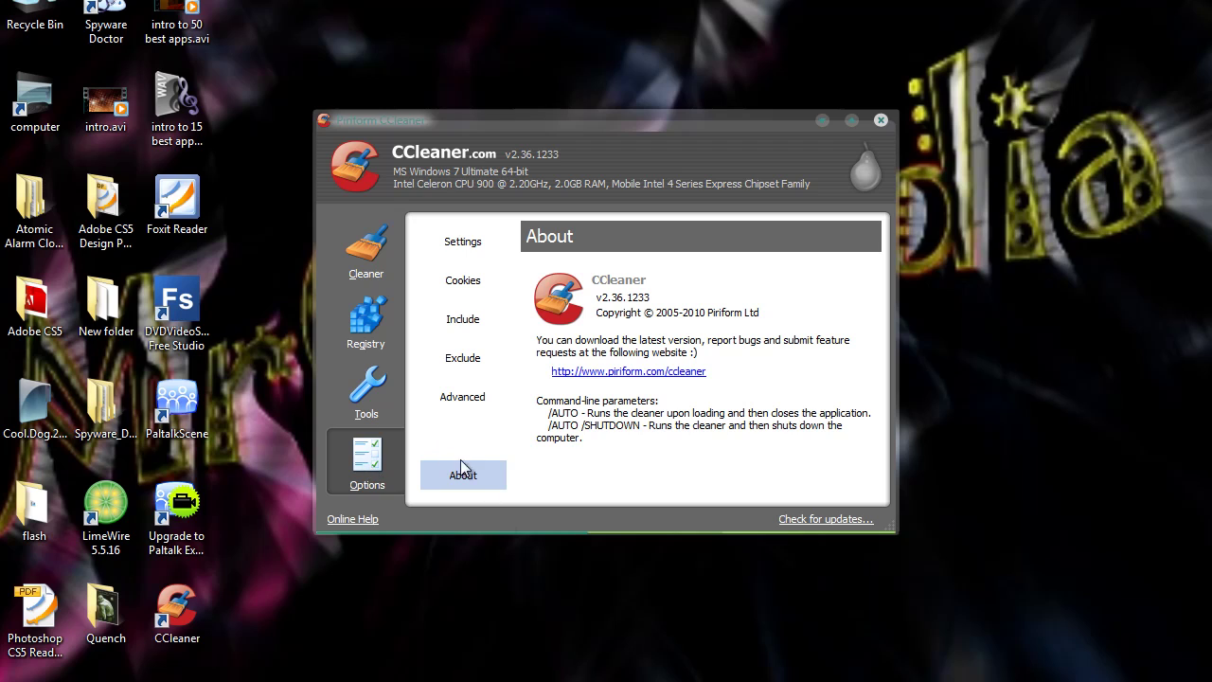
click(473, 248)
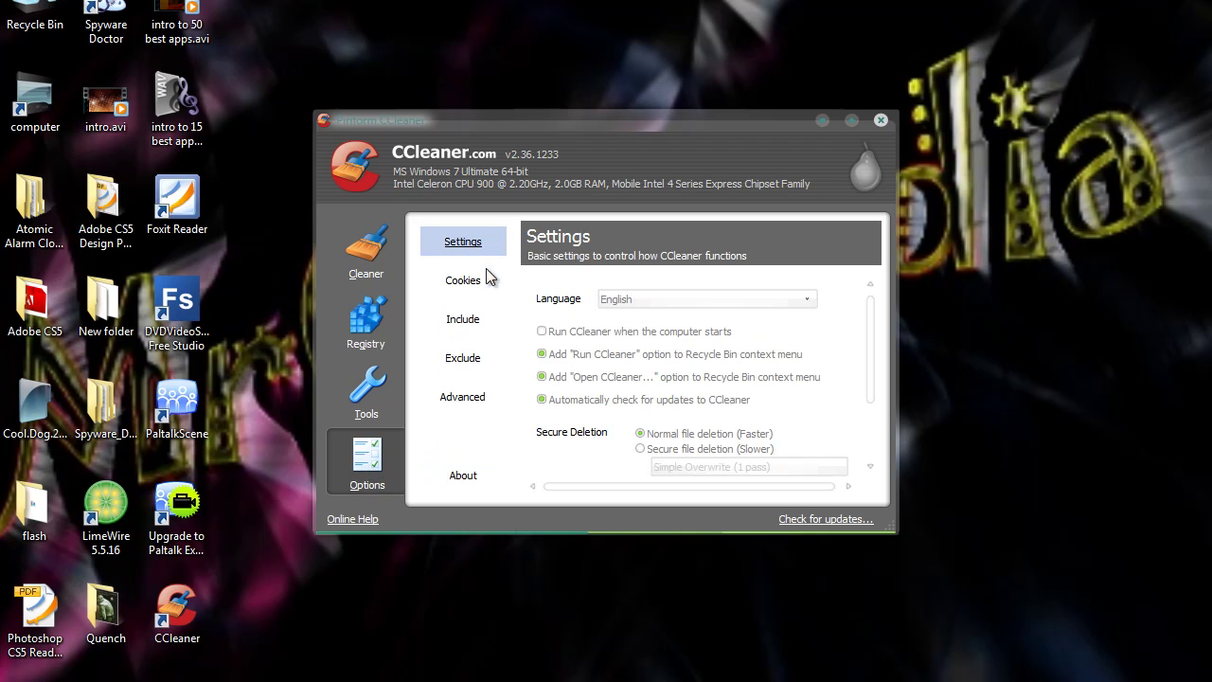
drag(871, 324, 868, 411)
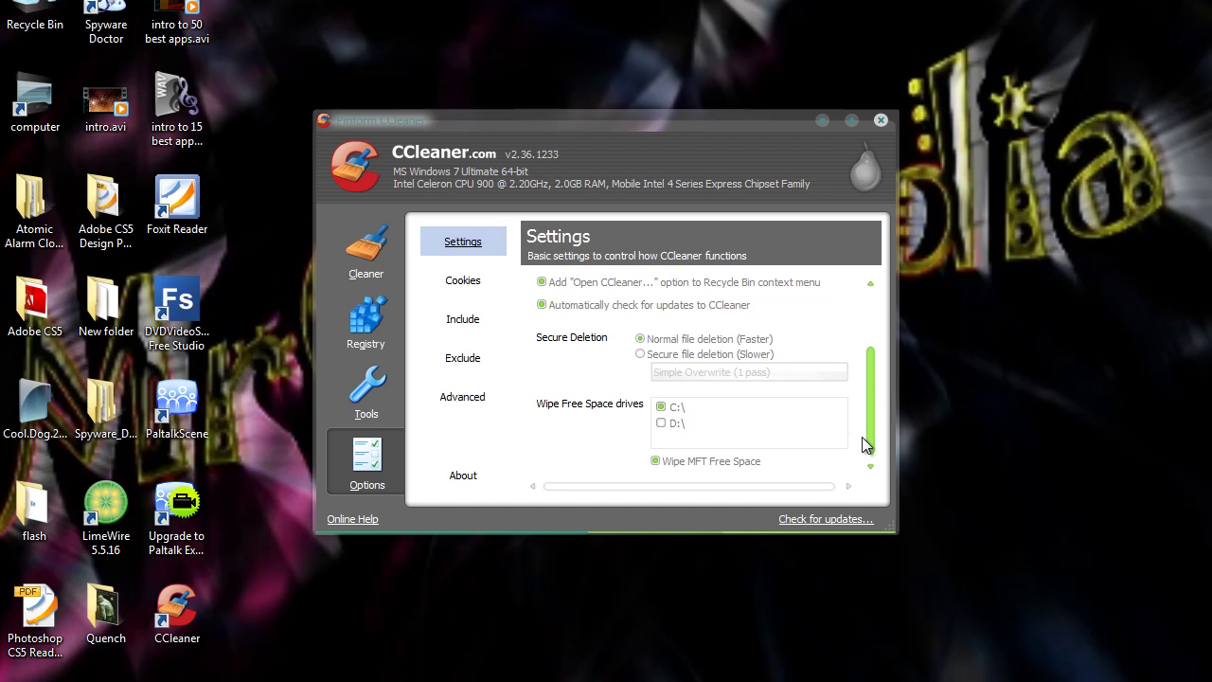
drag(862, 436, 864, 398)
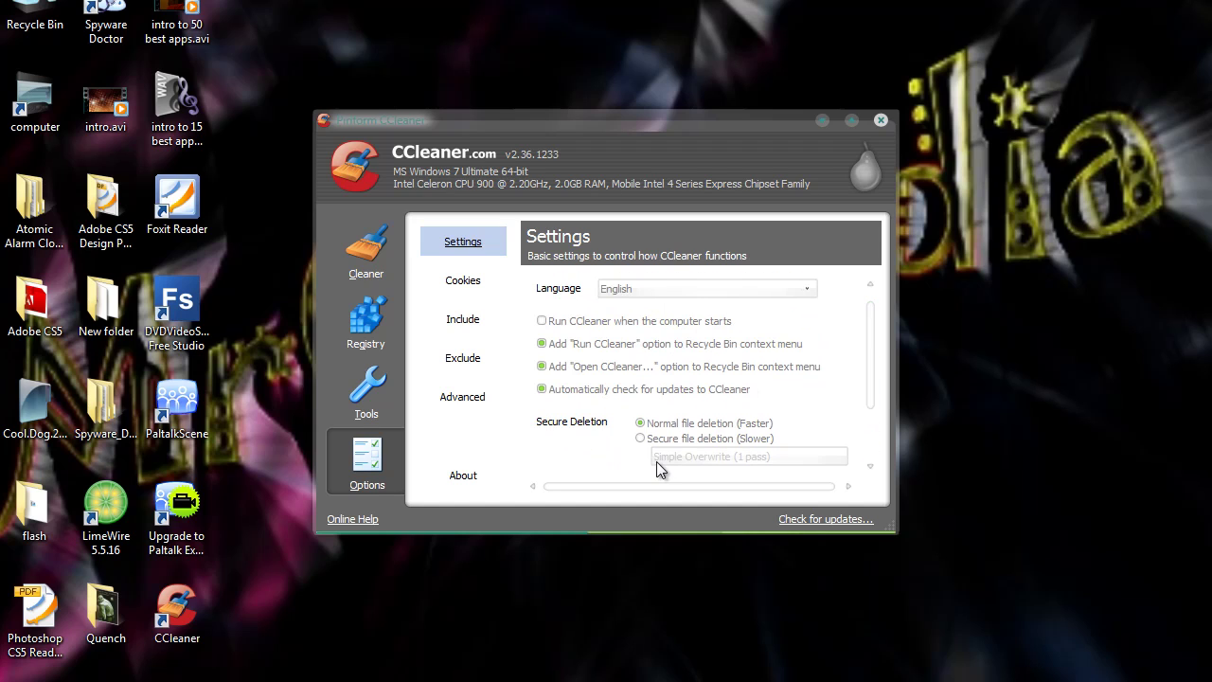
click(476, 293)
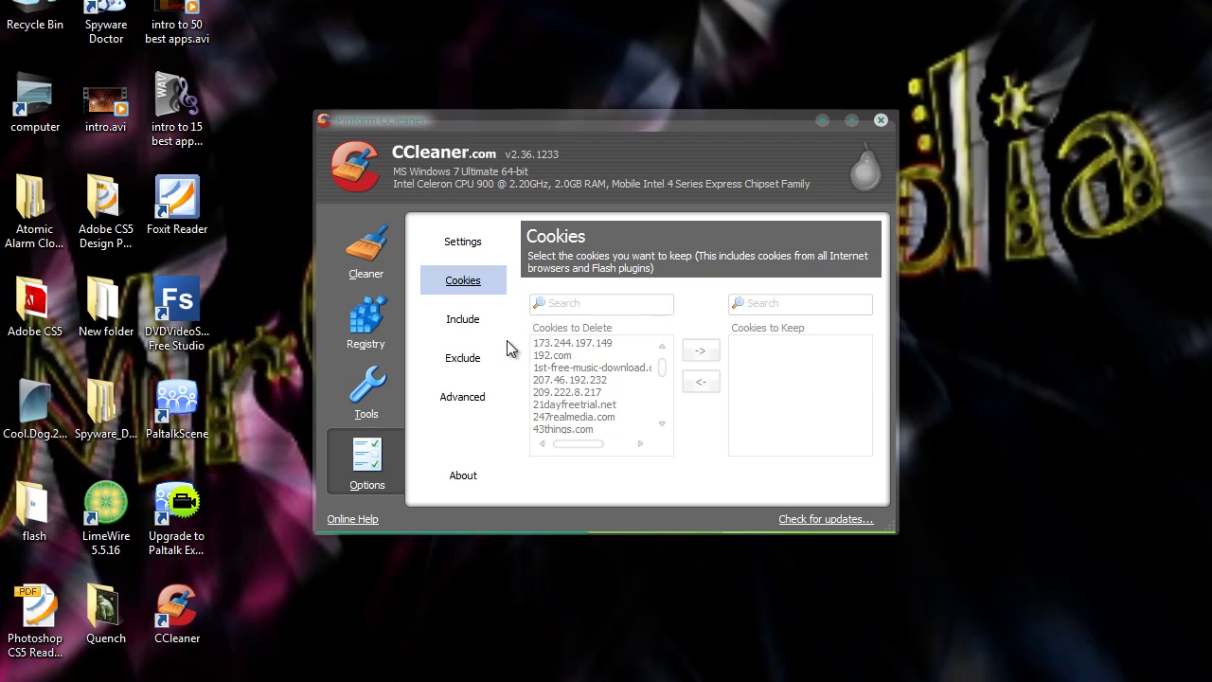
View the Include, Exclude and Advanced option pages in turn.
click(472, 325)
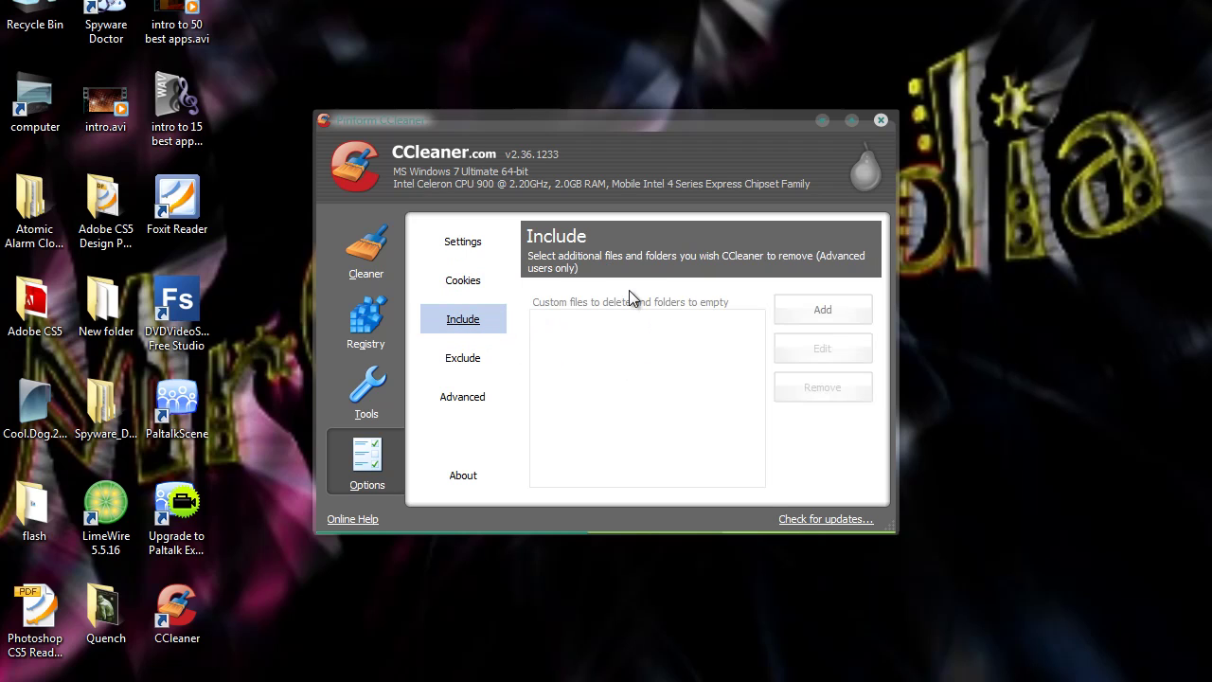
click(479, 358)
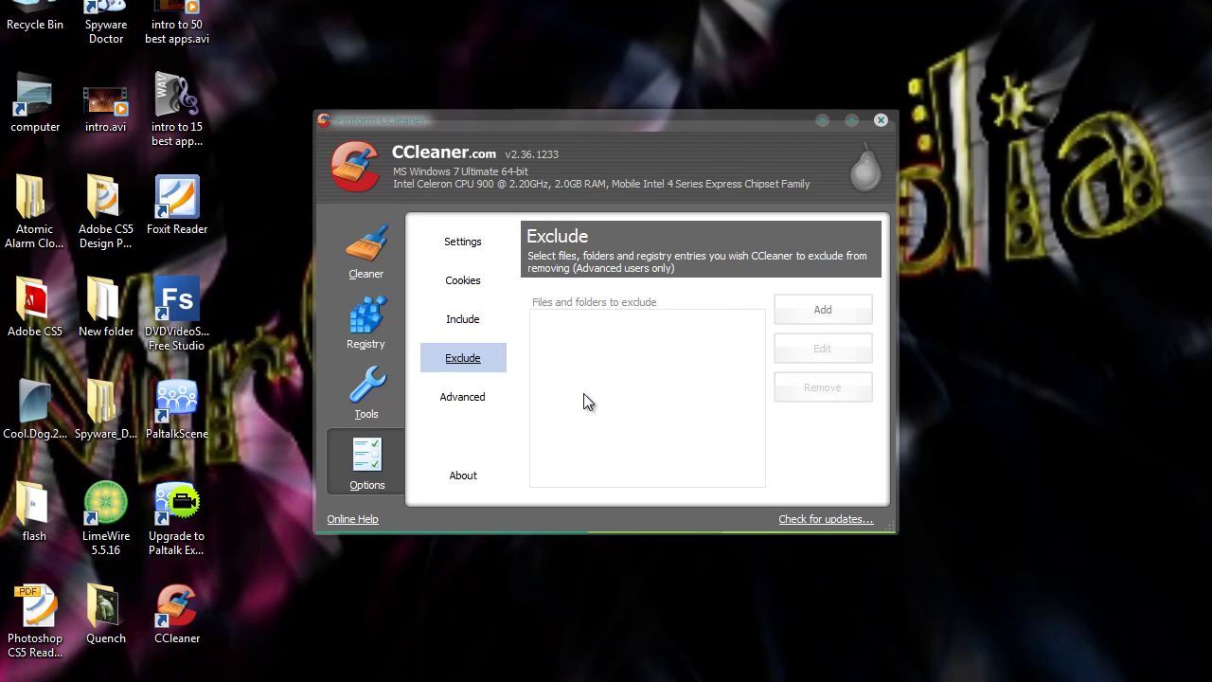
click(499, 397)
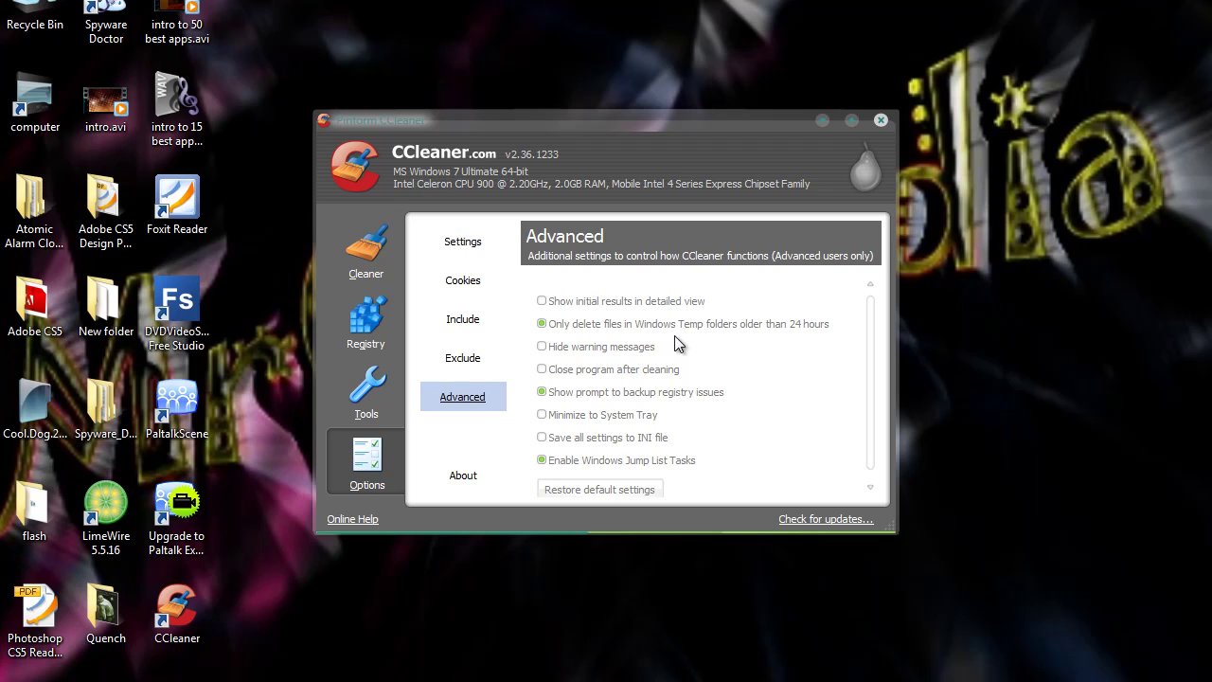
Start a Cleaner analysis and cancel it partway, leaving a roughly 10.4 MB estimate.
click(373, 263)
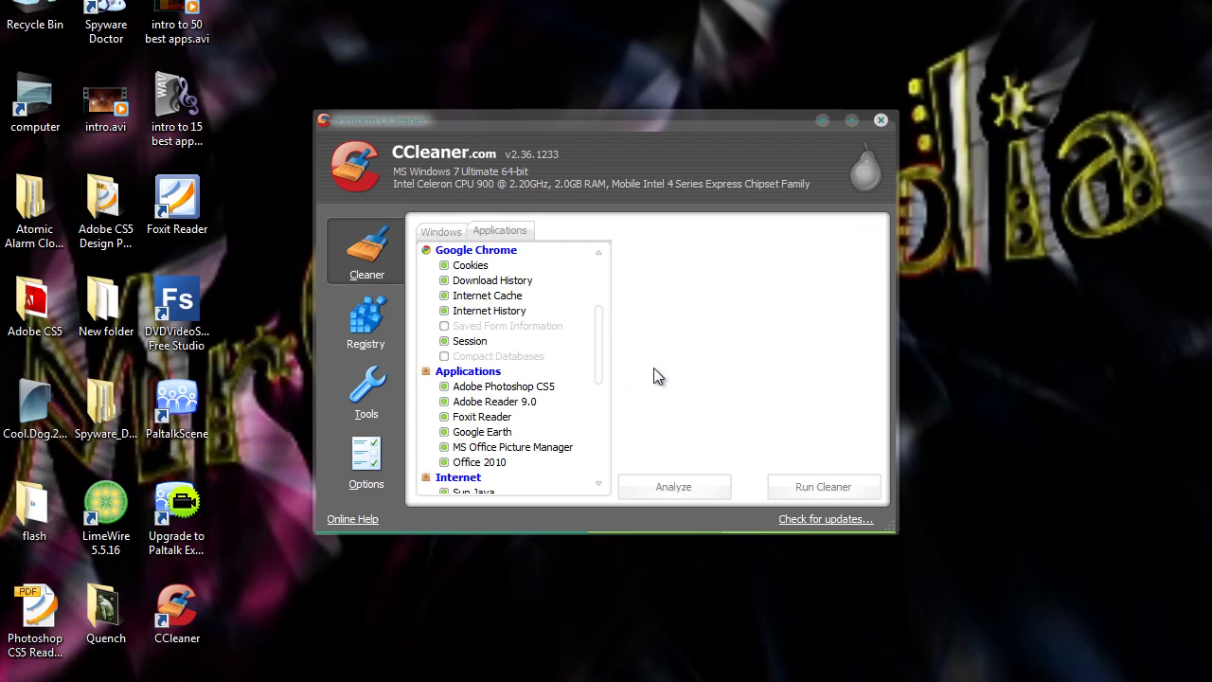
click(692, 488)
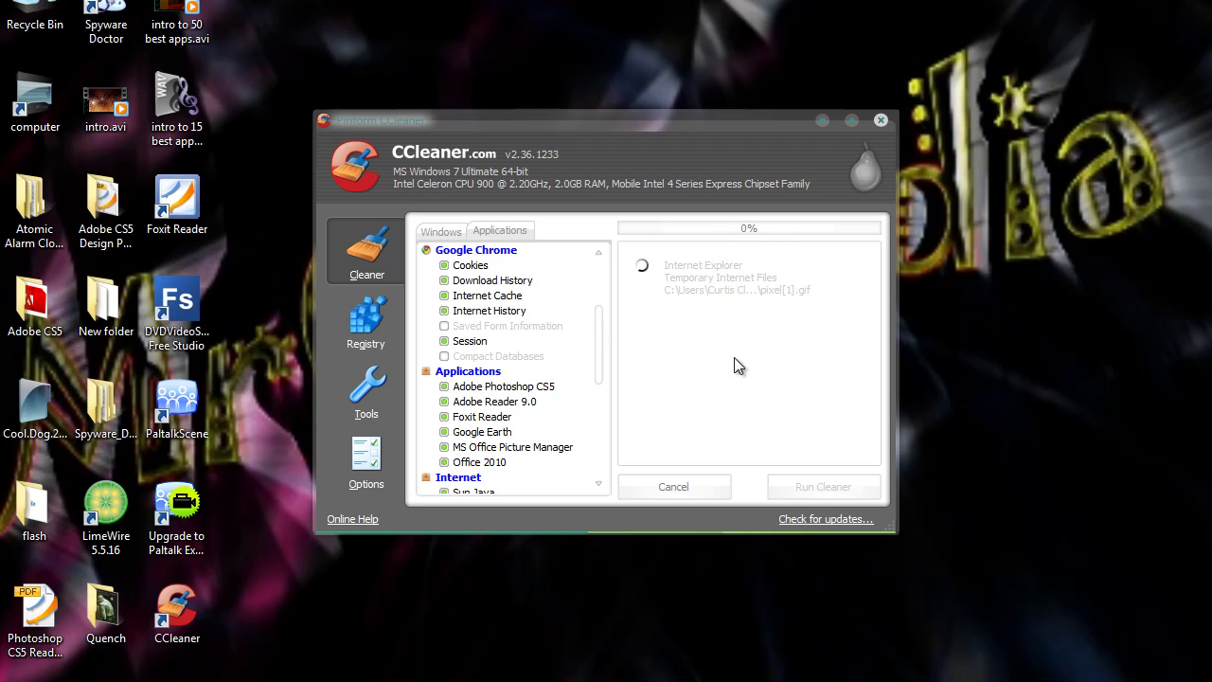
click(668, 483)
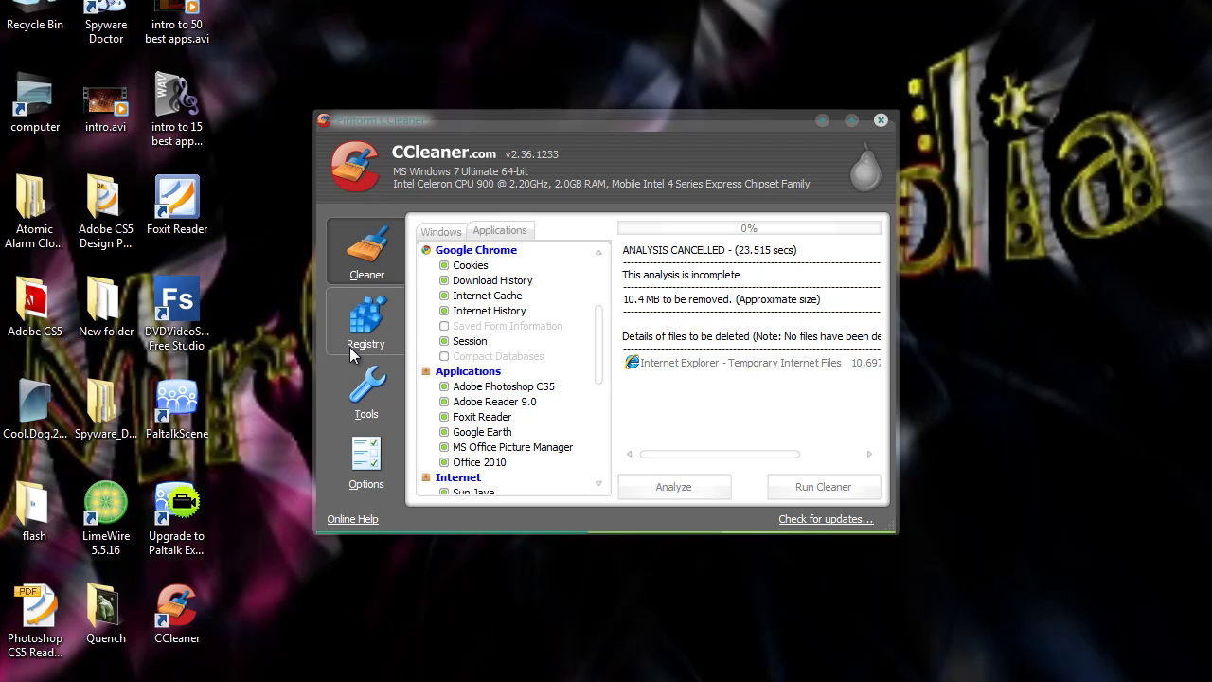
Scan the registry, then enlarge the window to review the Silverlight, Yahoo and MUI issues.
click(349, 347)
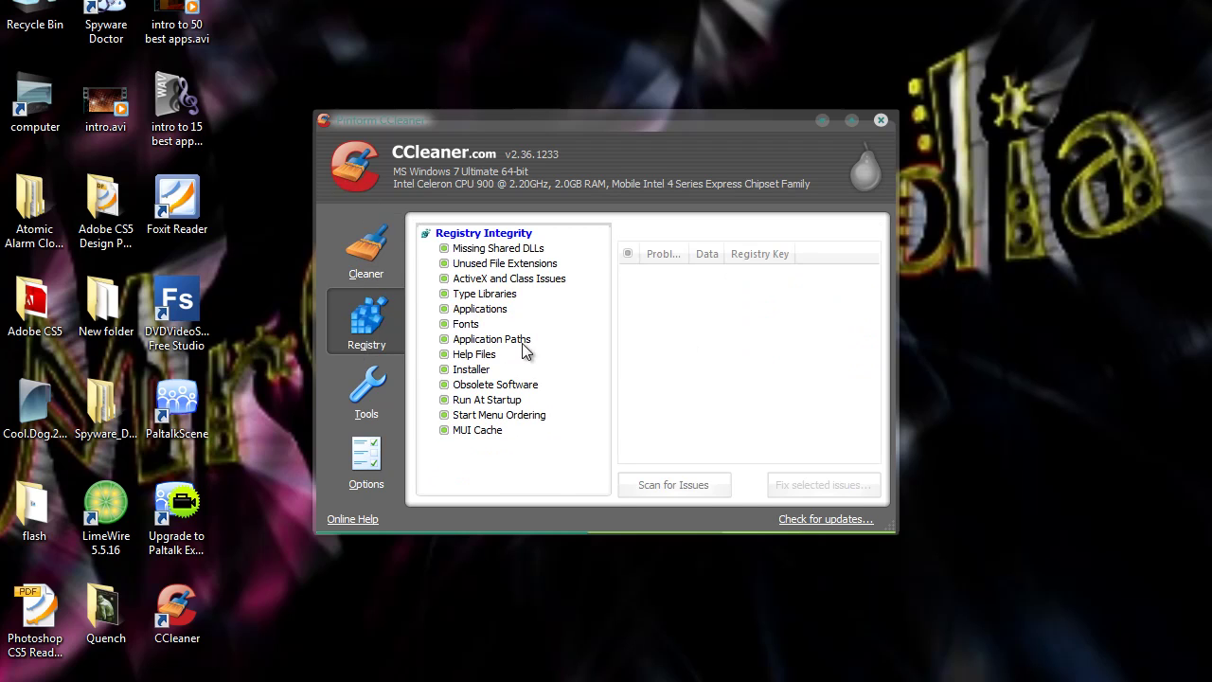
click(684, 488)
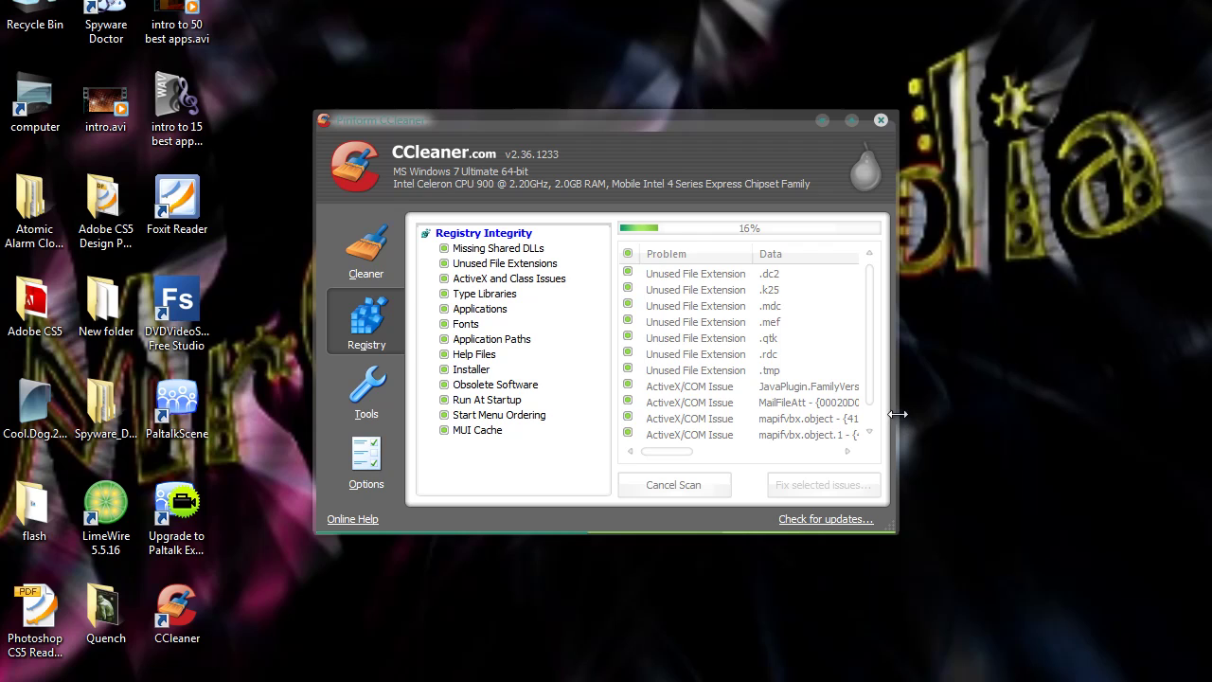
drag(895, 412, 1072, 421)
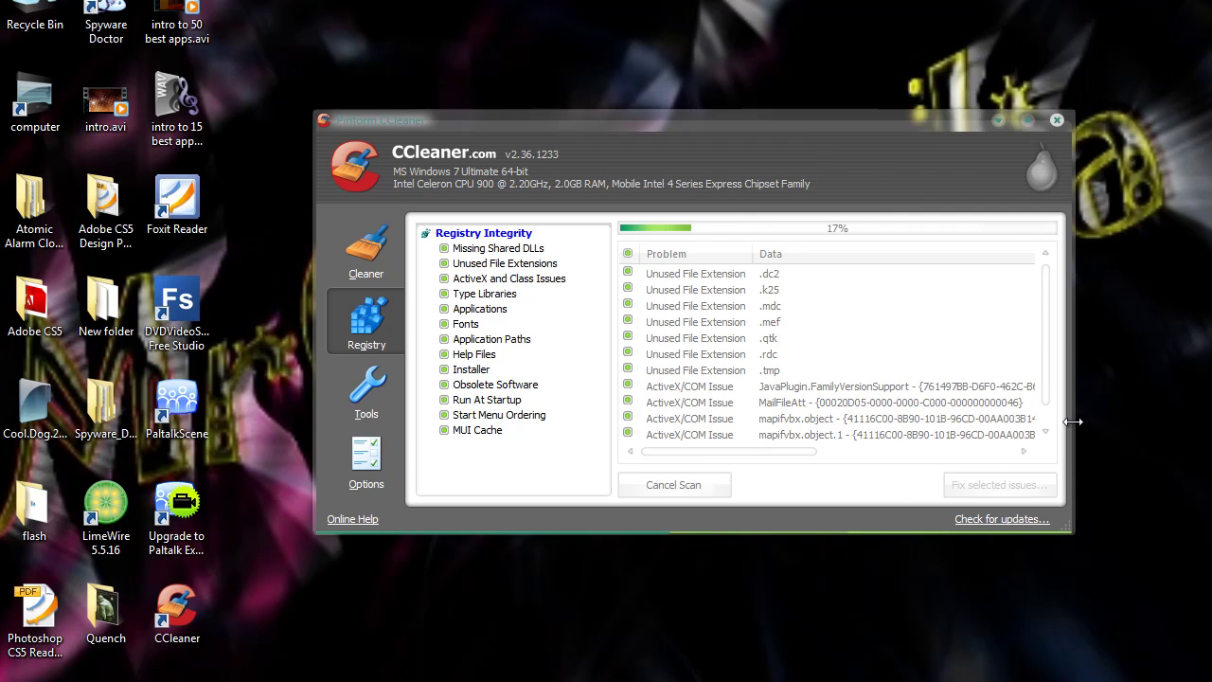
drag(1067, 522, 1123, 680)
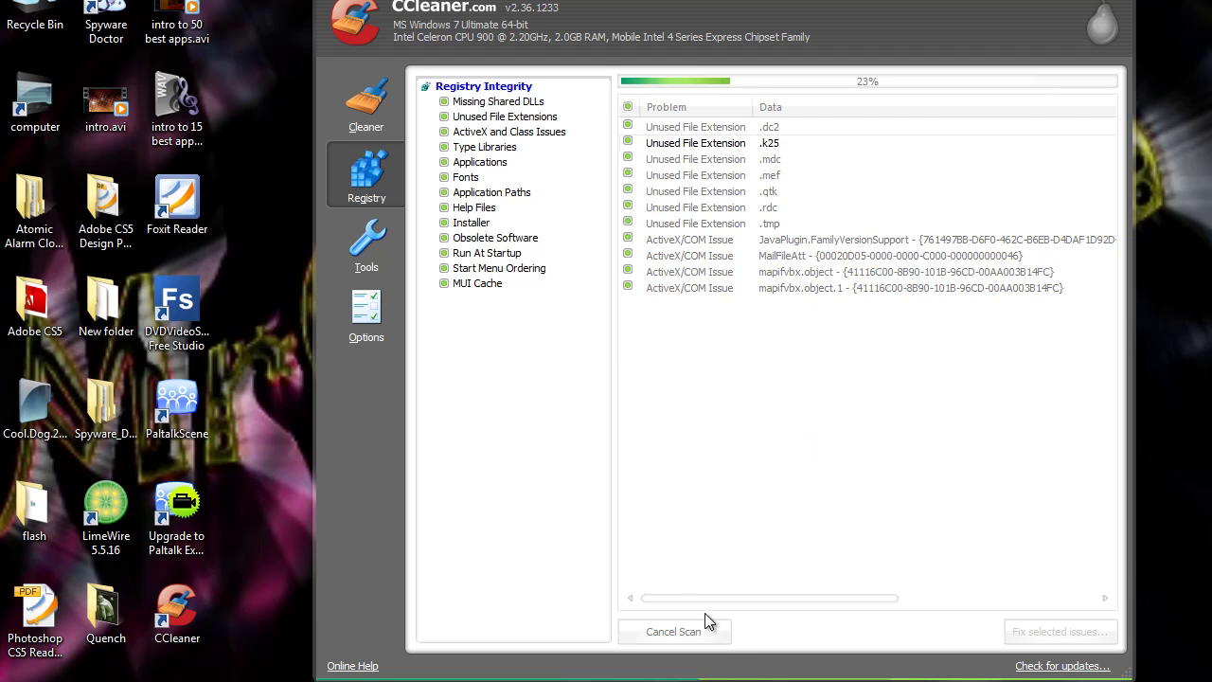
drag(699, 600, 901, 600)
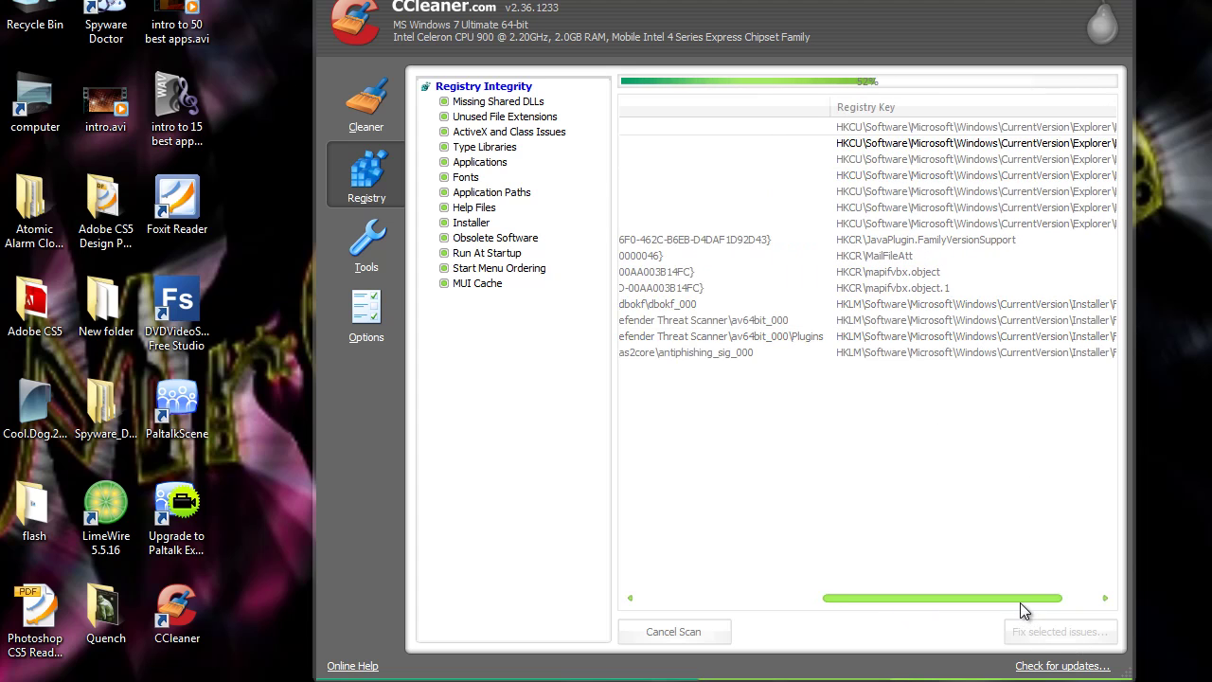
drag(1022, 610, 841, 607)
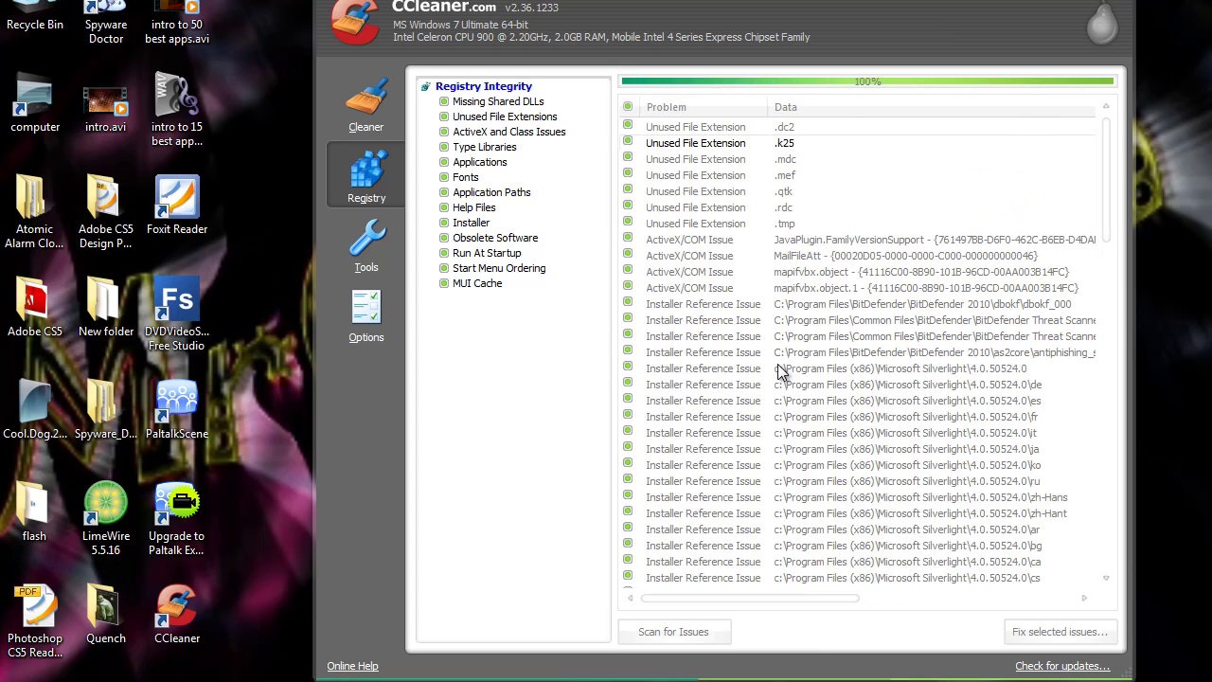
drag(1108, 225, 1138, 433)
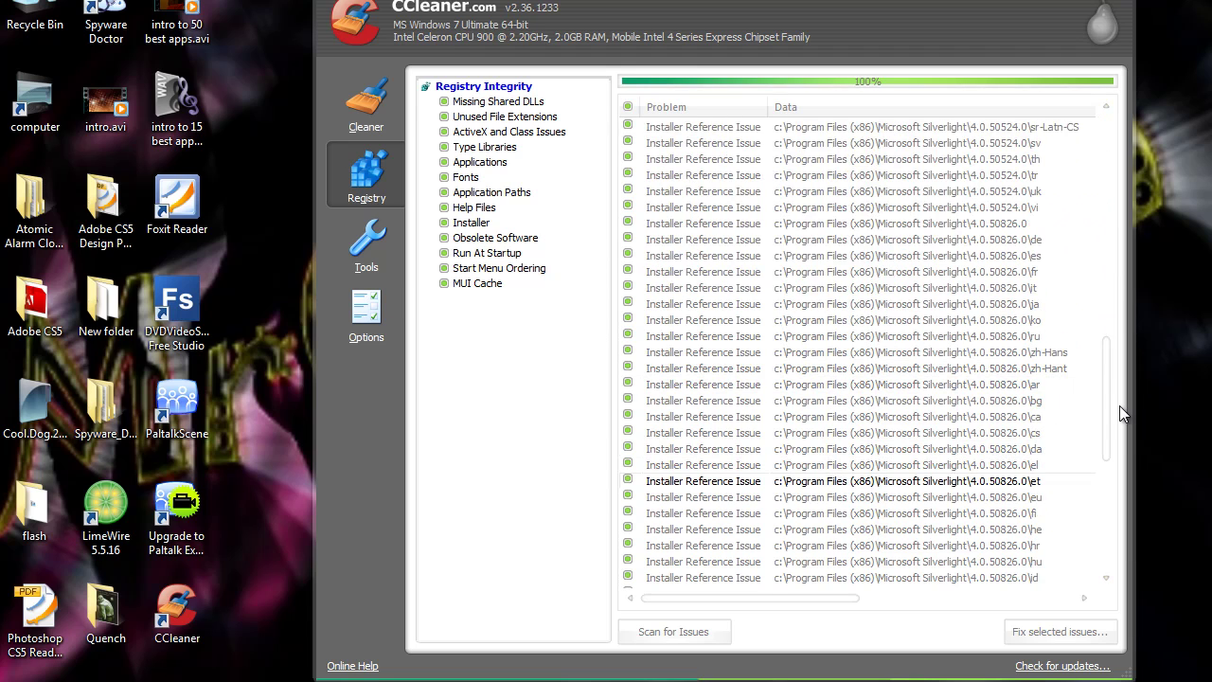
drag(1119, 398, 1112, 523)
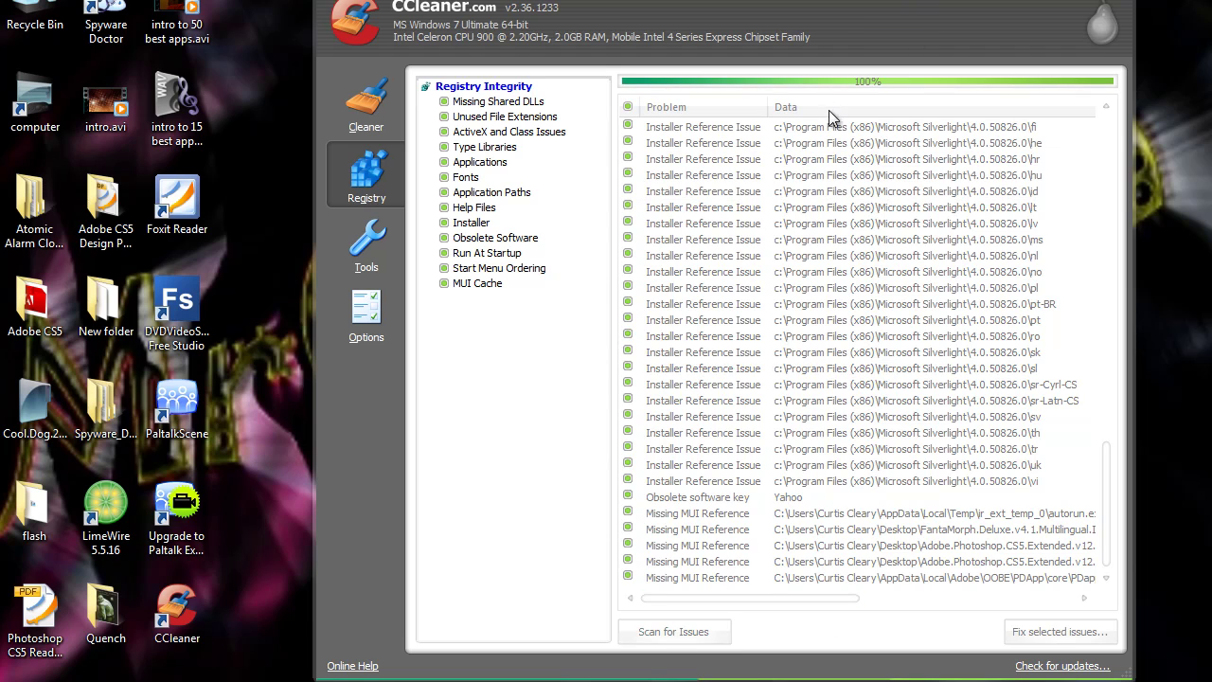
Fix all 103 registry issues without a backup and close the fix summary.
click(1049, 632)
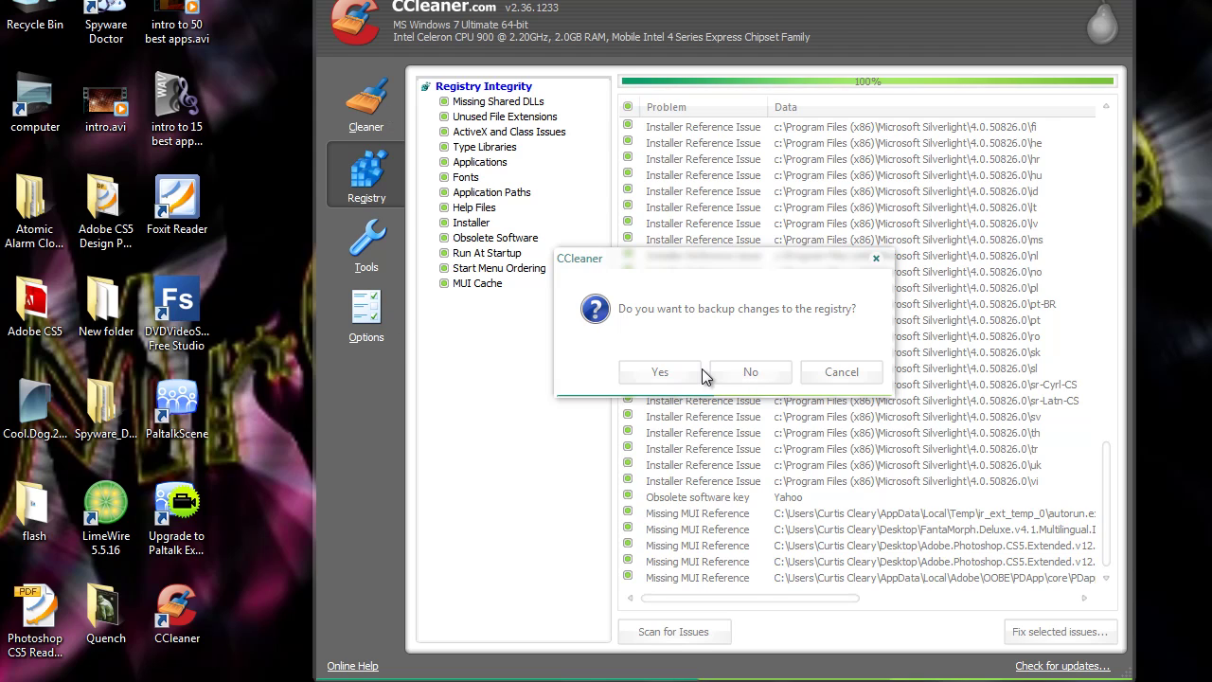
click(747, 373)
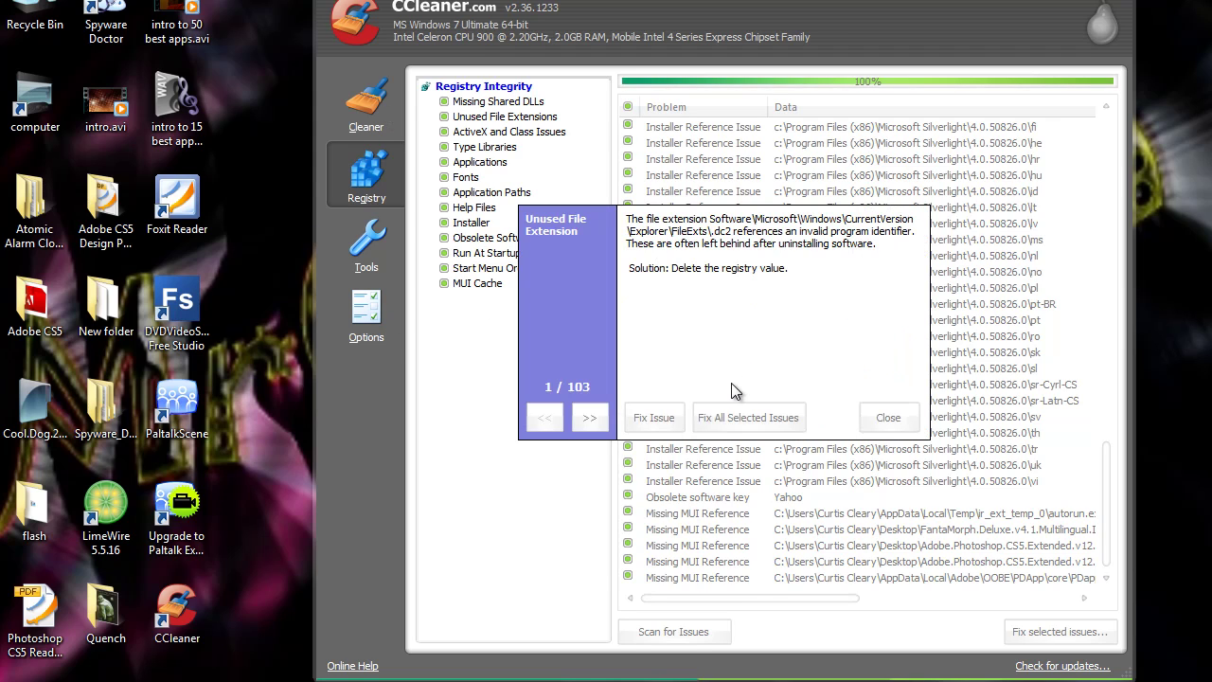
click(712, 425)
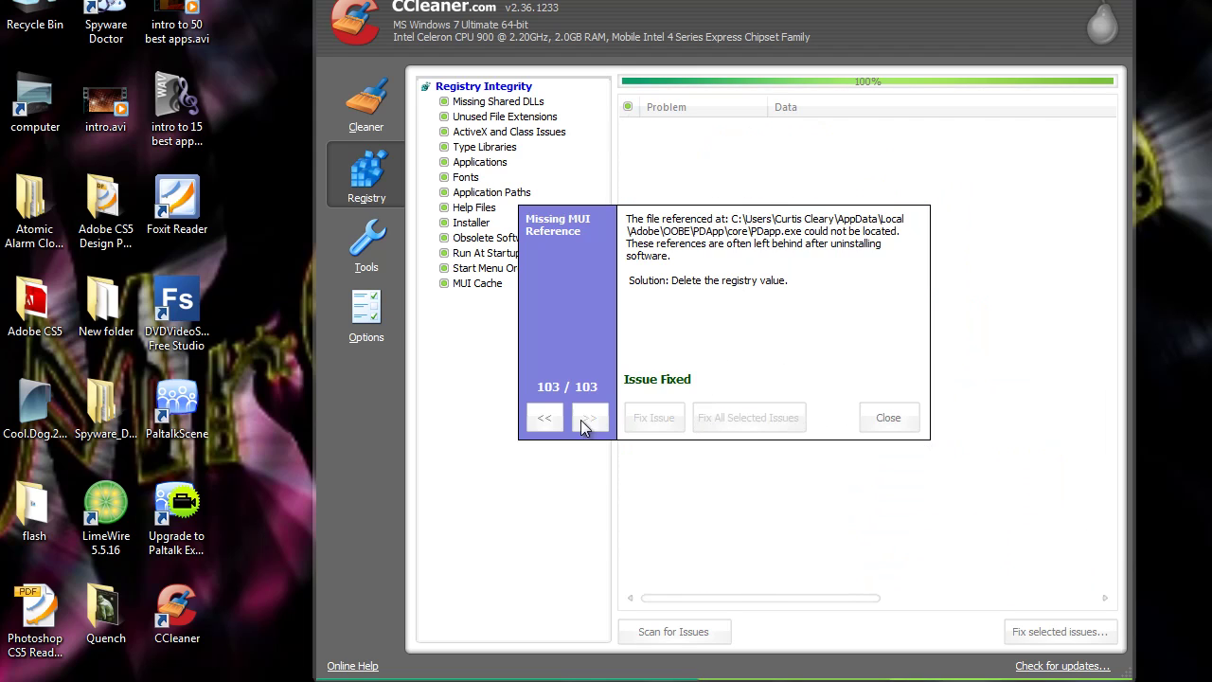
click(887, 417)
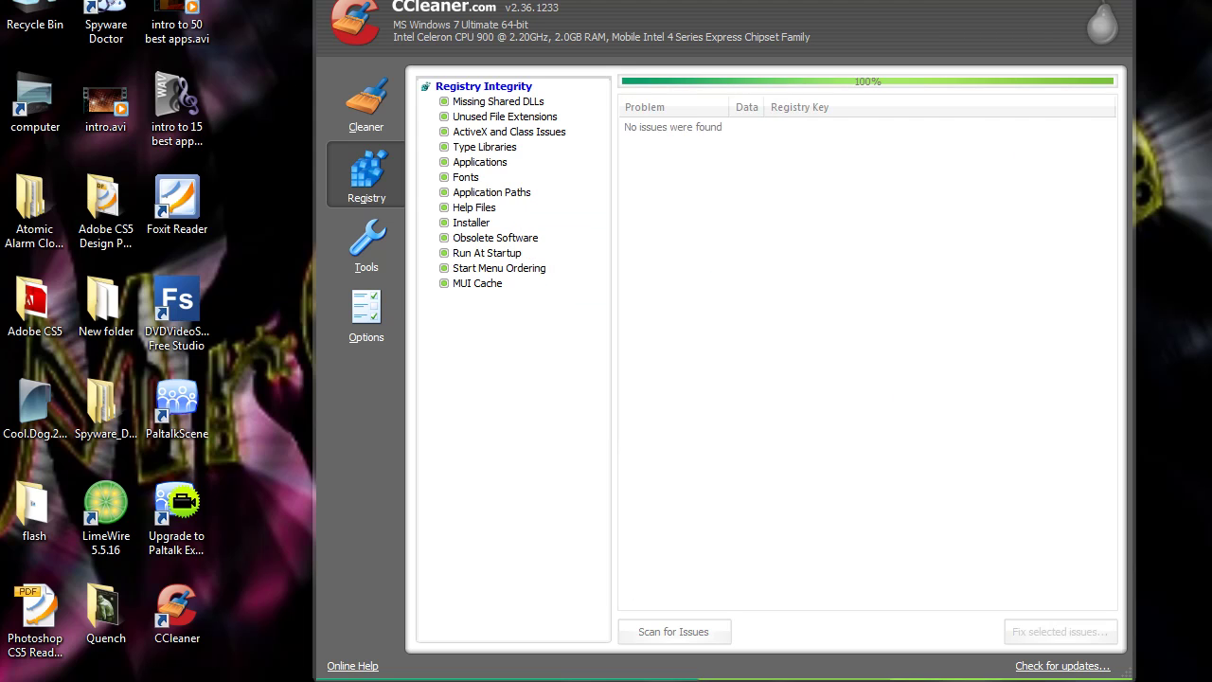
Close CCleaner with Alt+F4 and dismiss the hidden tray icons popup.
key(alt+F4)
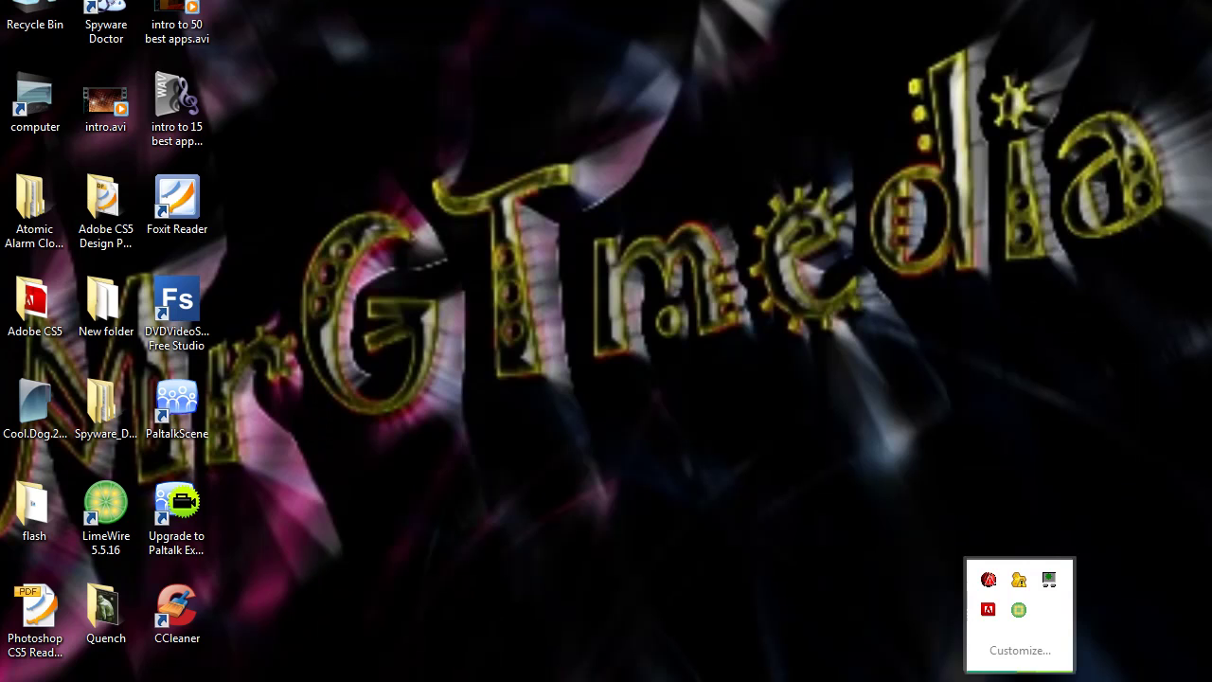
click(931, 465)
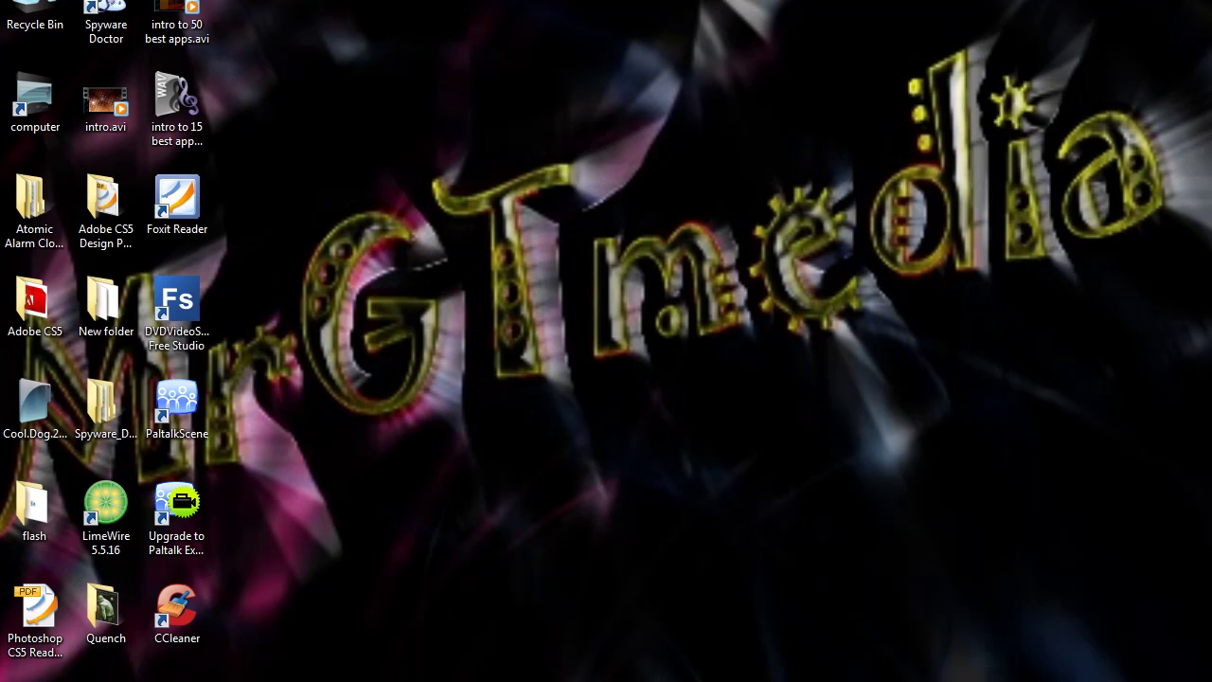
click(716, 675)
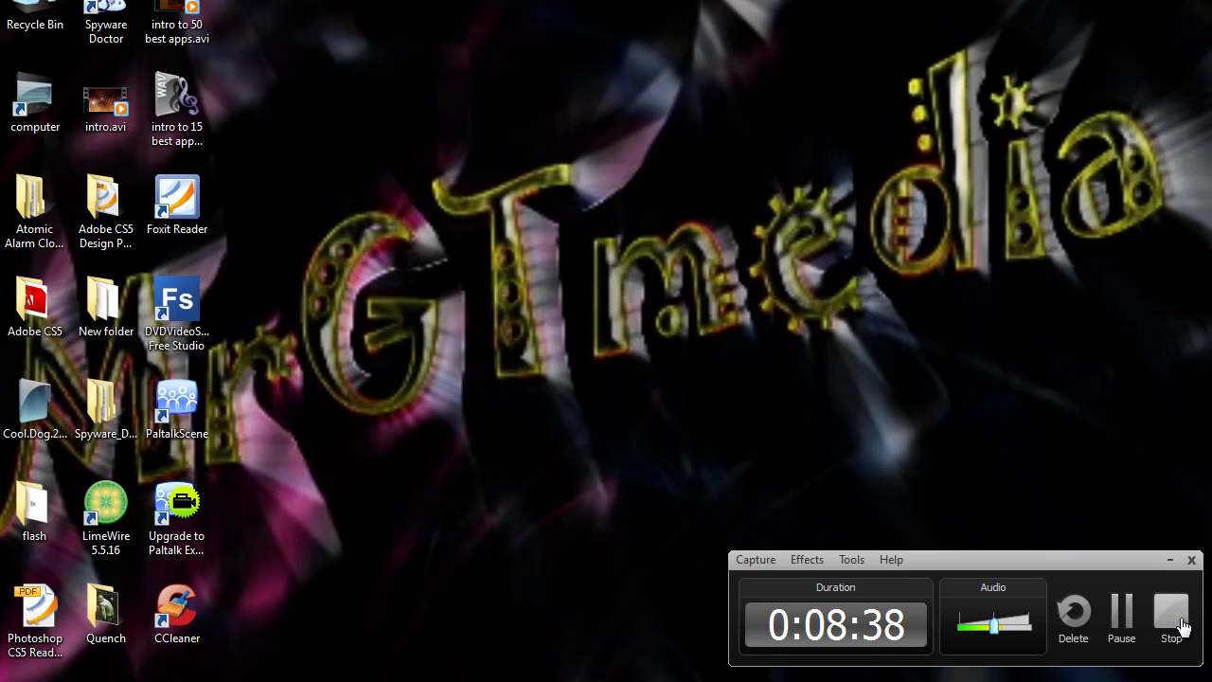